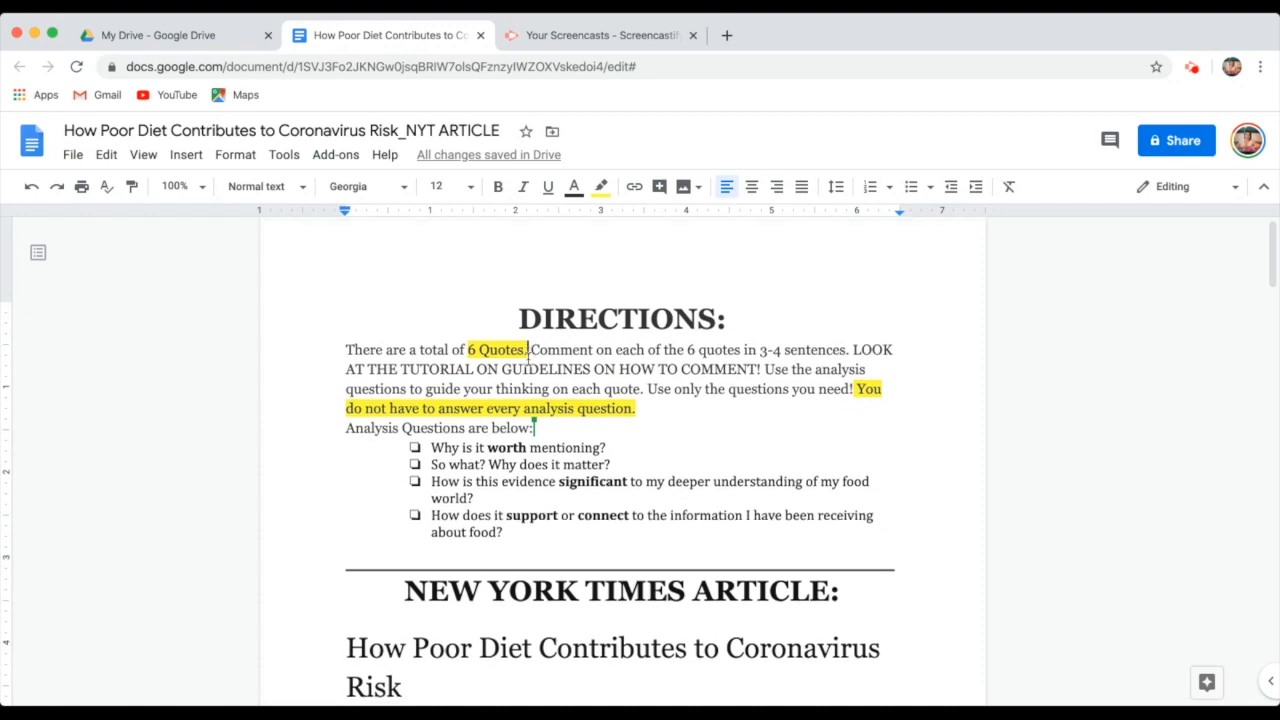
- Skim the article's yellow and green highlighted passages from the opening paragraphs to the SNAP section
{"action": "scroll", "coordinate": [528, 358], "scroll_direction": "down", "scroll_amount": 1}
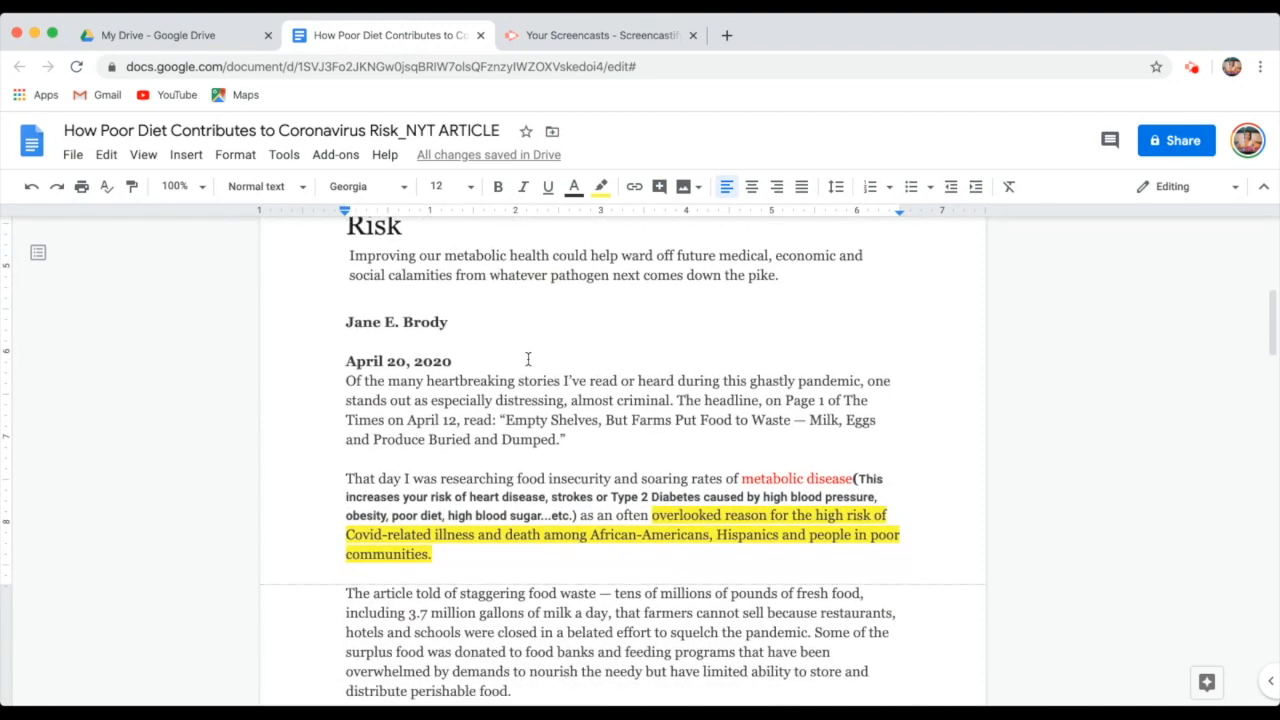
{"action": "scroll", "coordinate": [528, 358], "scroll_direction": "down", "scroll_amount": 3}
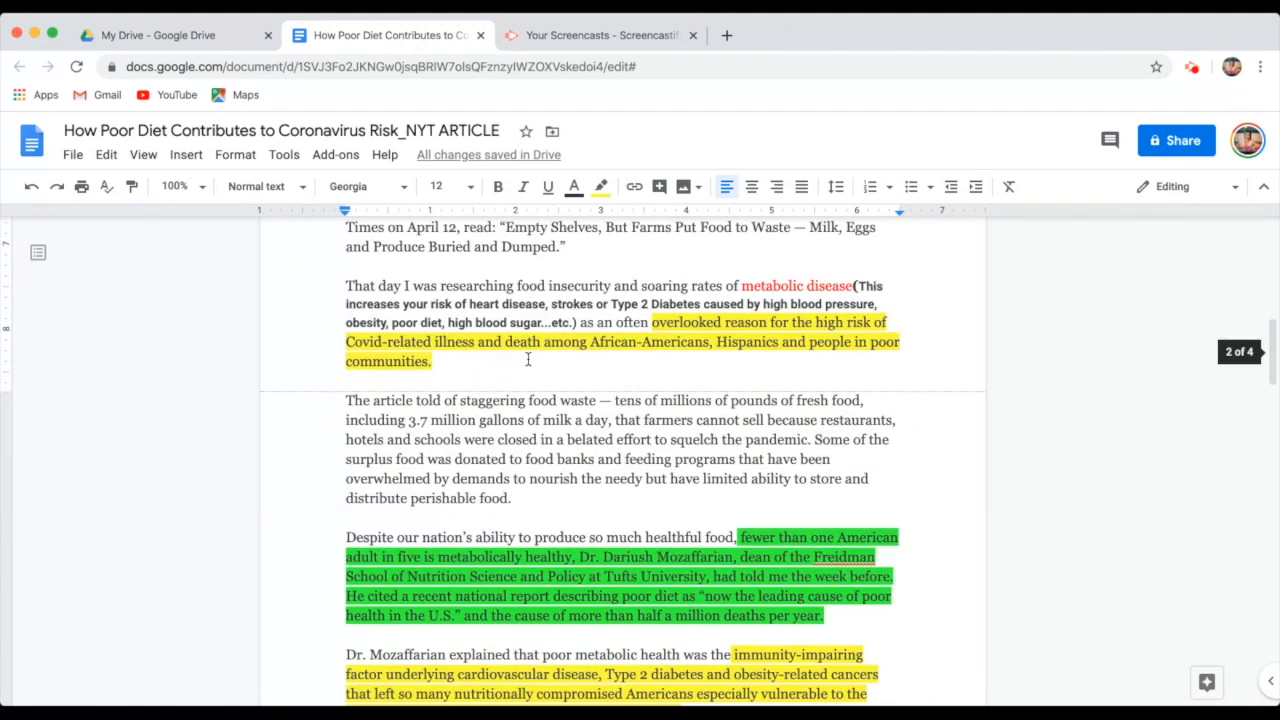
{"action": "scroll", "coordinate": [528, 358], "scroll_direction": "down", "scroll_amount": 1}
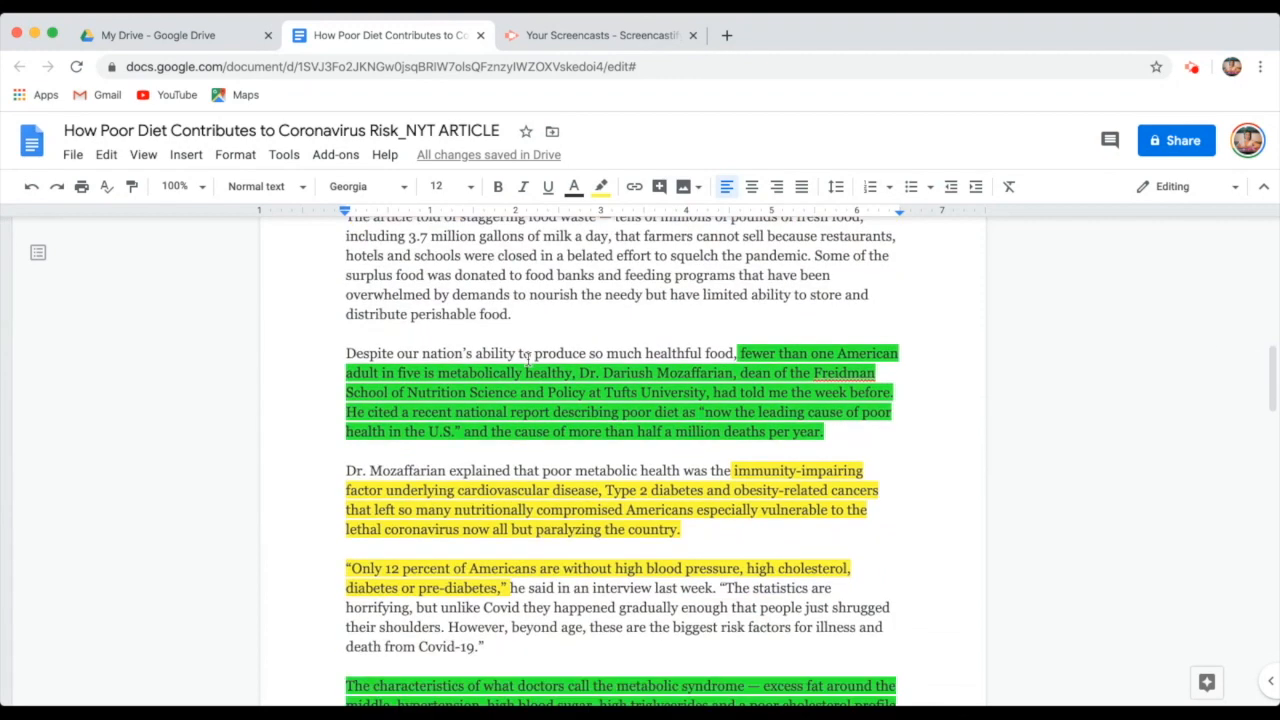
{"action": "scroll", "coordinate": [528, 358], "scroll_direction": "down", "scroll_amount": 2}
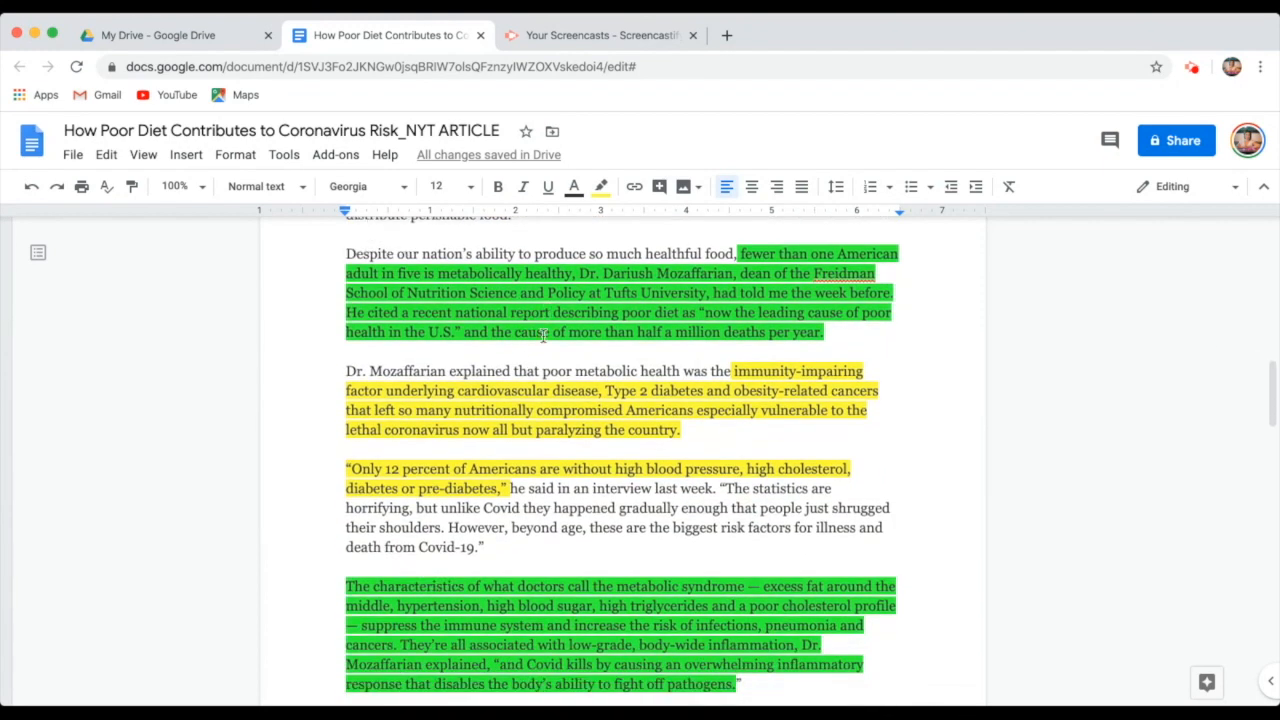
{"action": "scroll", "coordinate": [621, 513], "scroll_direction": "down", "scroll_amount": 6}
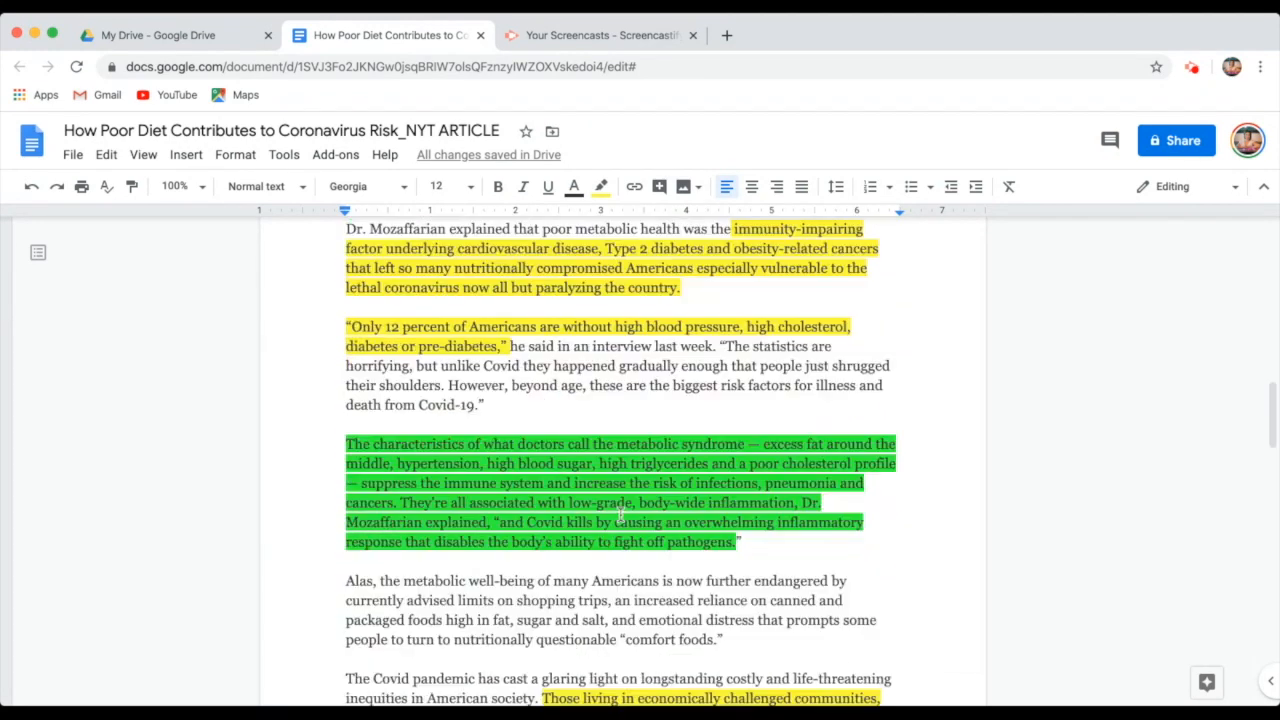
{"action": "scroll", "coordinate": [621, 513], "scroll_direction": "down", "scroll_amount": 1}
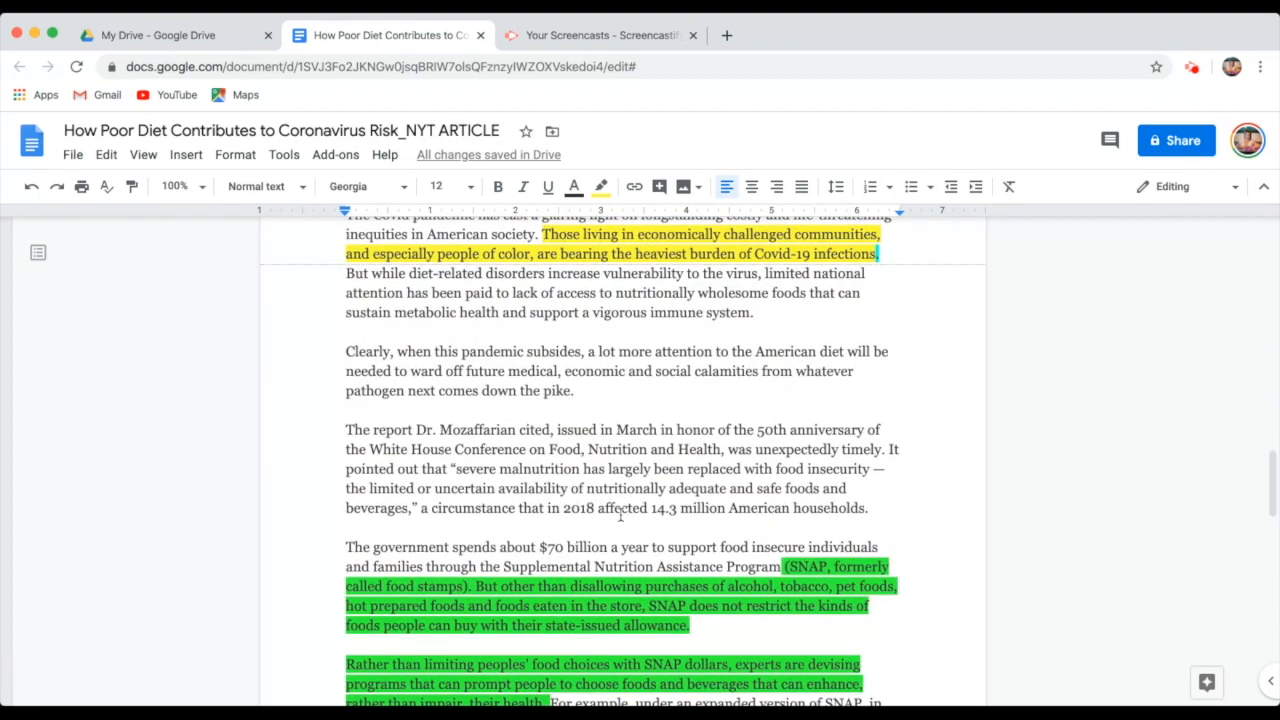
{"action": "scroll", "coordinate": [620, 515], "scroll_direction": "down", "scroll_amount": 2}
{"action": "scroll", "coordinate": [620, 515], "scroll_direction": "up", "scroll_amount": 7}
{"action": "scroll", "coordinate": [620, 515], "scroll_direction": "up", "scroll_amount": 3}
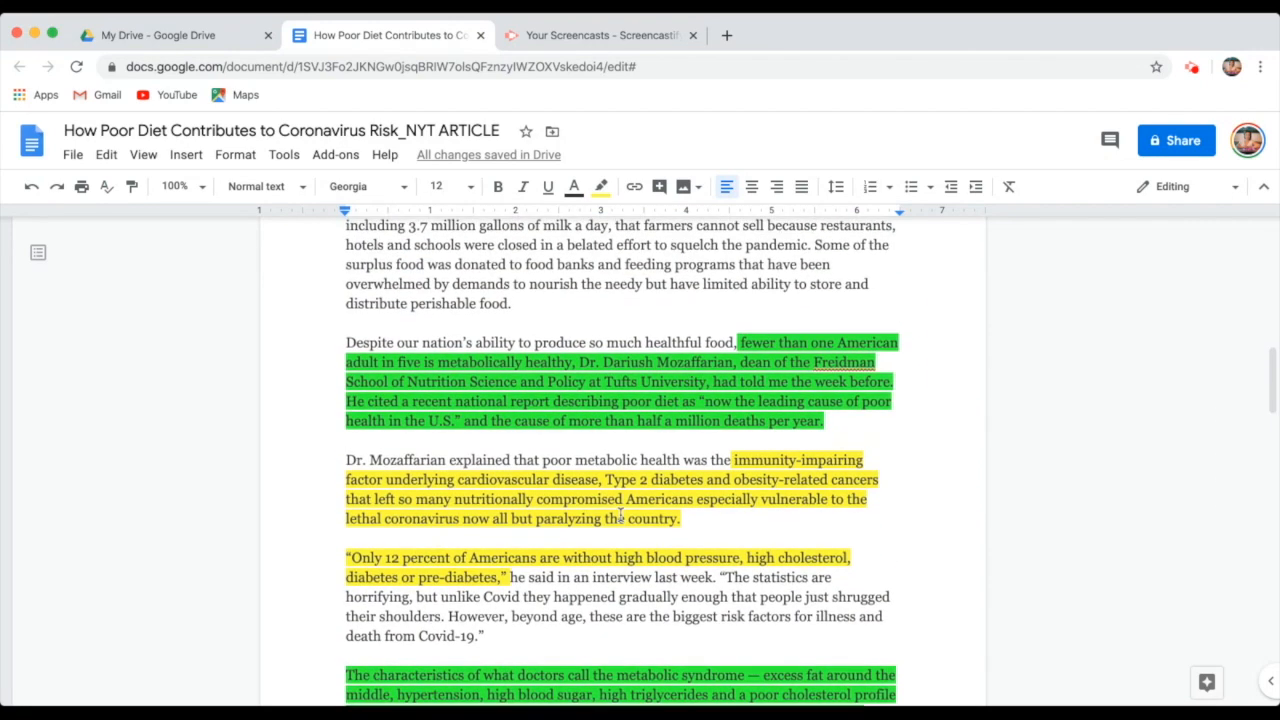
{"action": "scroll", "coordinate": [620, 515], "scroll_direction": "up", "scroll_amount": 2}
{"action": "scroll", "coordinate": [560, 530], "scroll_direction": "down", "scroll_amount": 3}
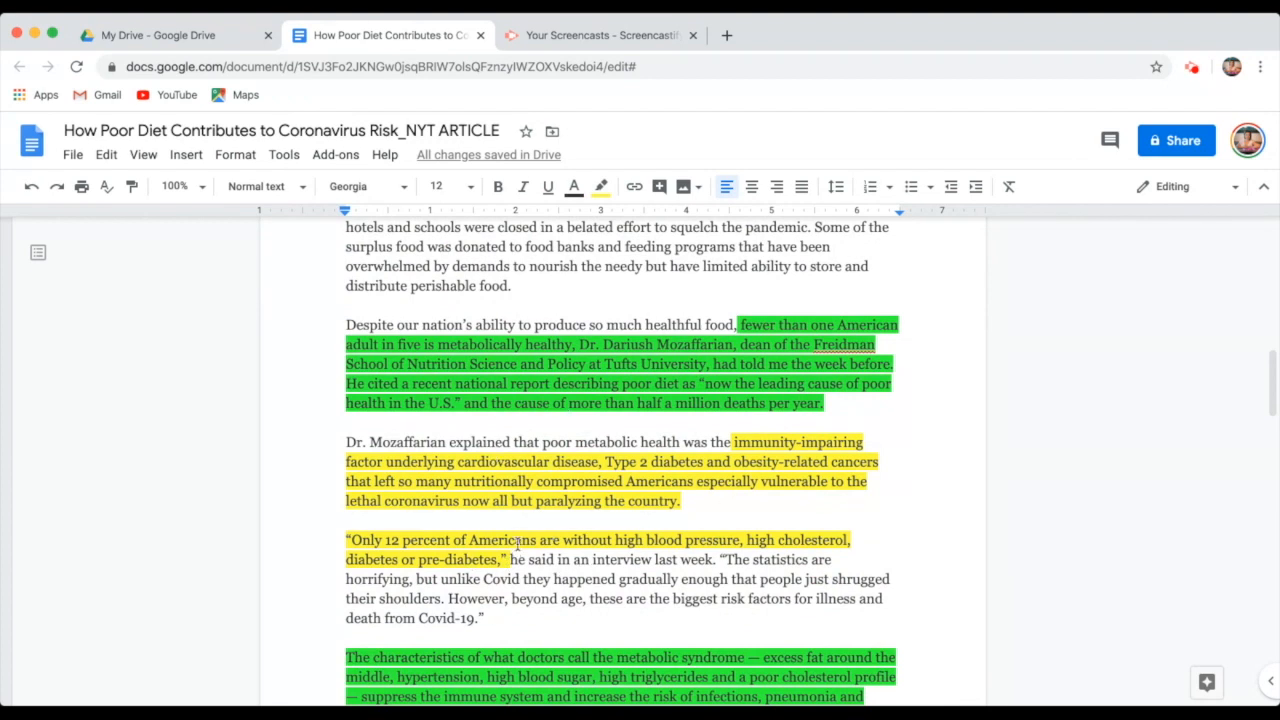
- Look through the remaining highlighted quotes to the end of the article and mark out the author's biography paragraph
{"action": "scroll", "coordinate": [603, 555], "scroll_direction": "down", "scroll_amount": 2}
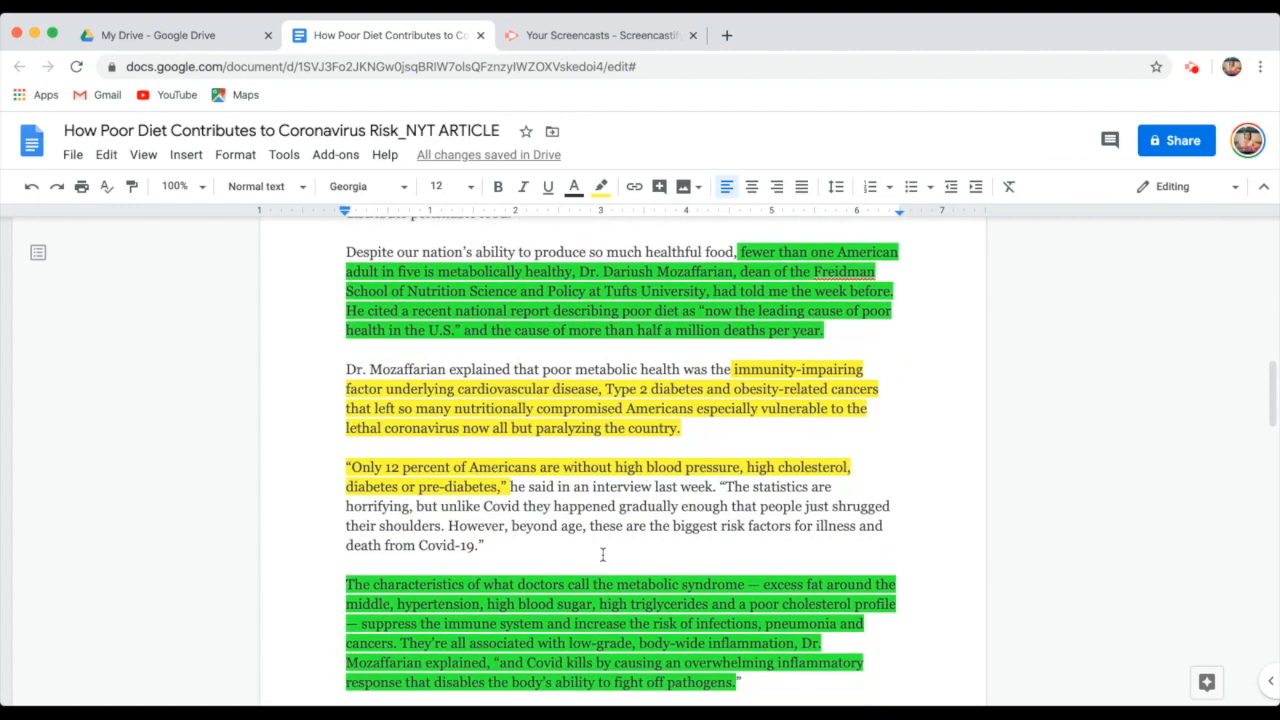
{"action": "scroll", "coordinate": [603, 555], "scroll_direction": "down", "scroll_amount": 8}
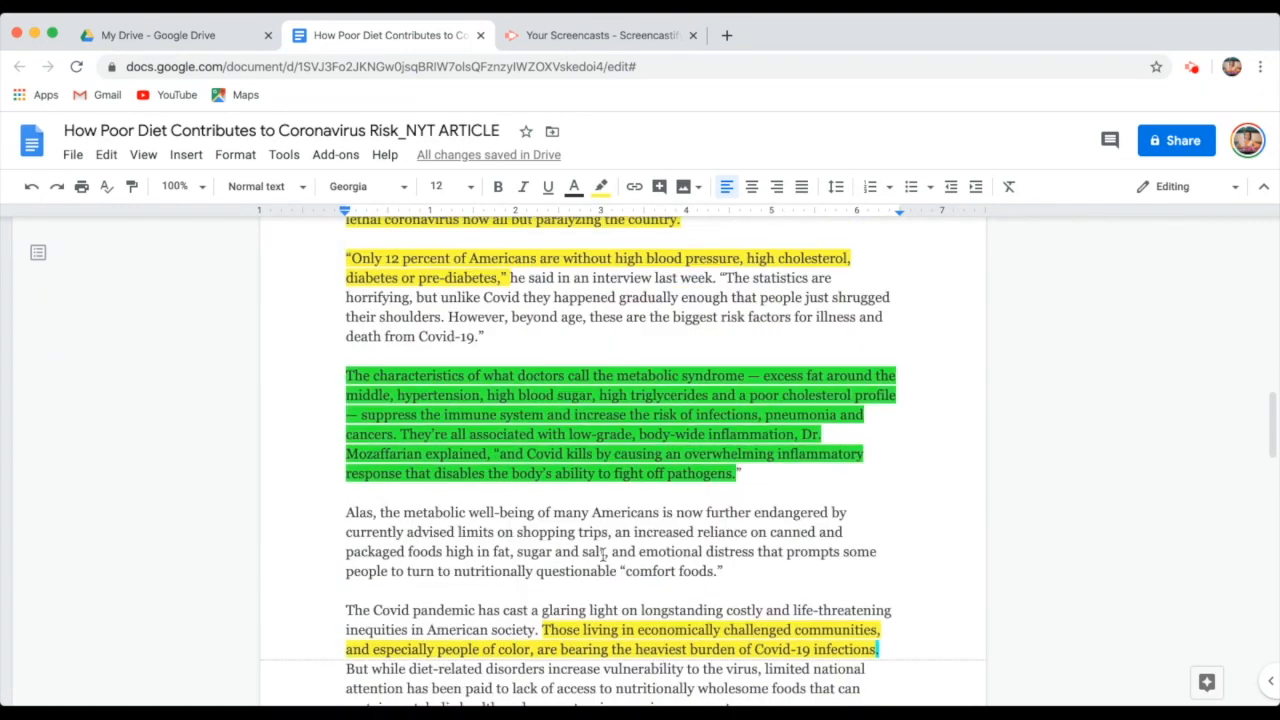
{"action": "scroll", "coordinate": [603, 555], "scroll_direction": "down", "scroll_amount": 15}
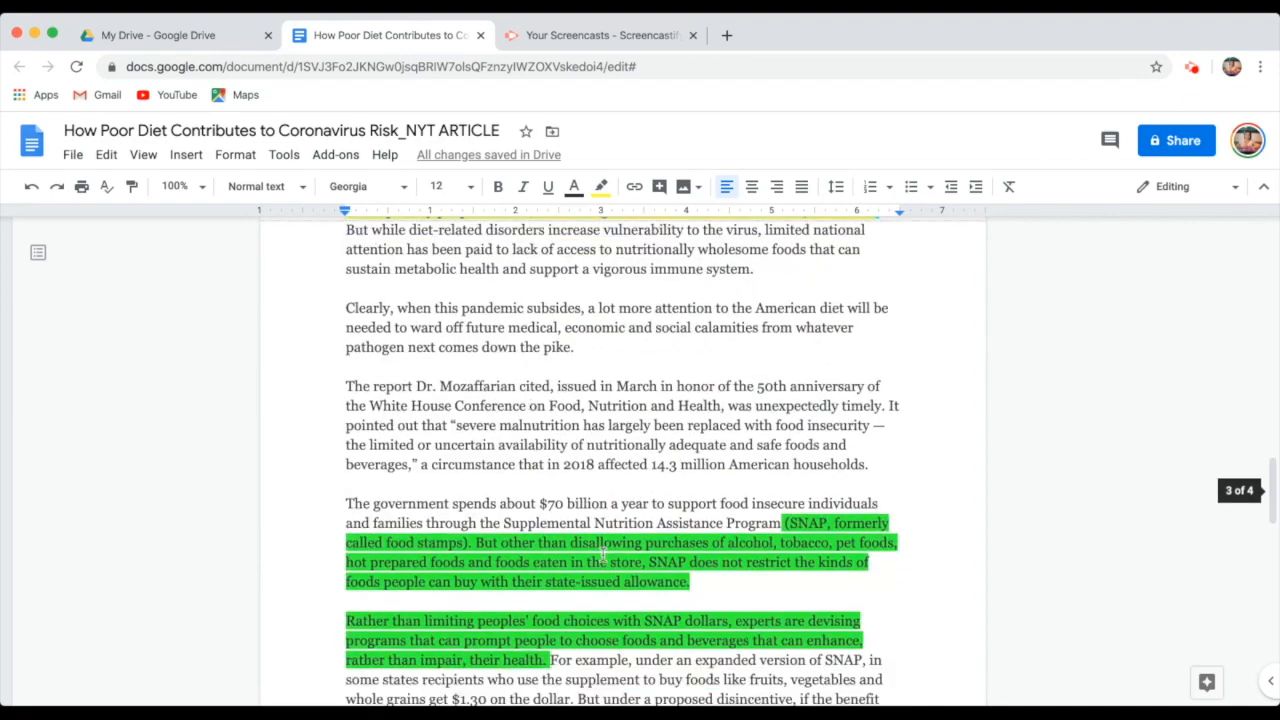
{"action": "scroll", "coordinate": [603, 555], "scroll_direction": "up", "scroll_amount": 12}
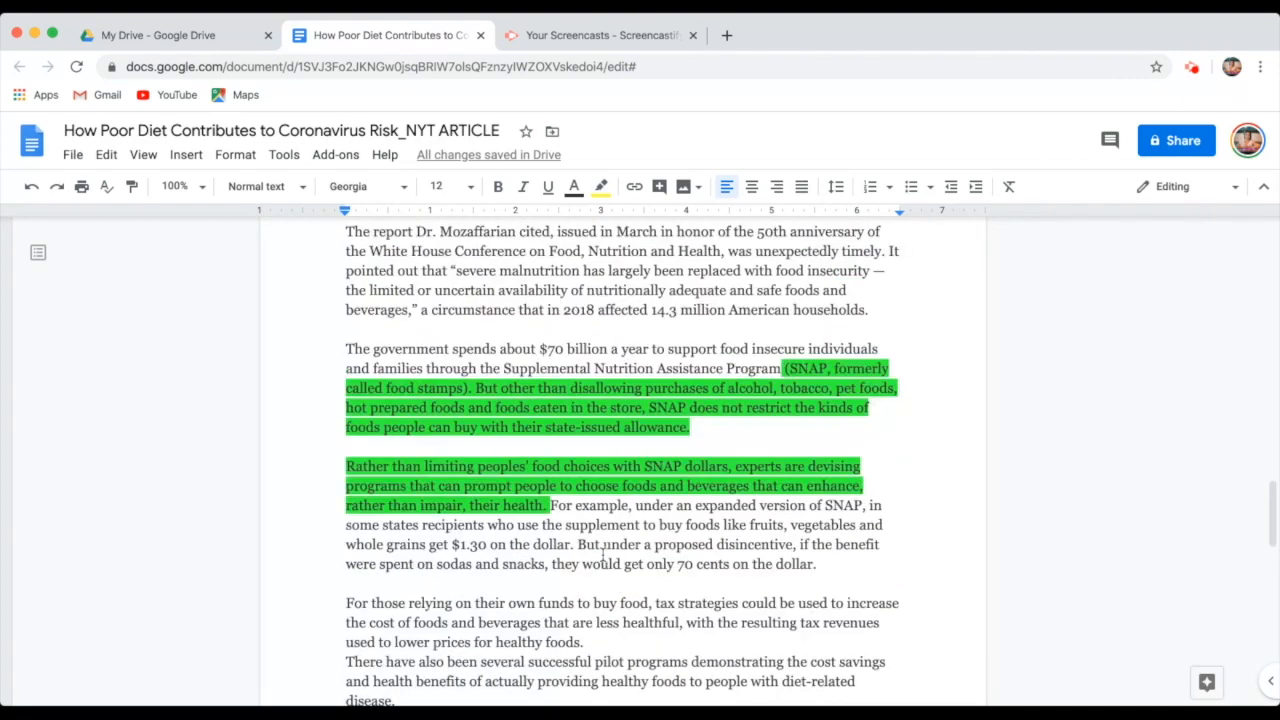
{"action": "scroll", "coordinate": [603, 555], "scroll_direction": "down", "scroll_amount": 20}
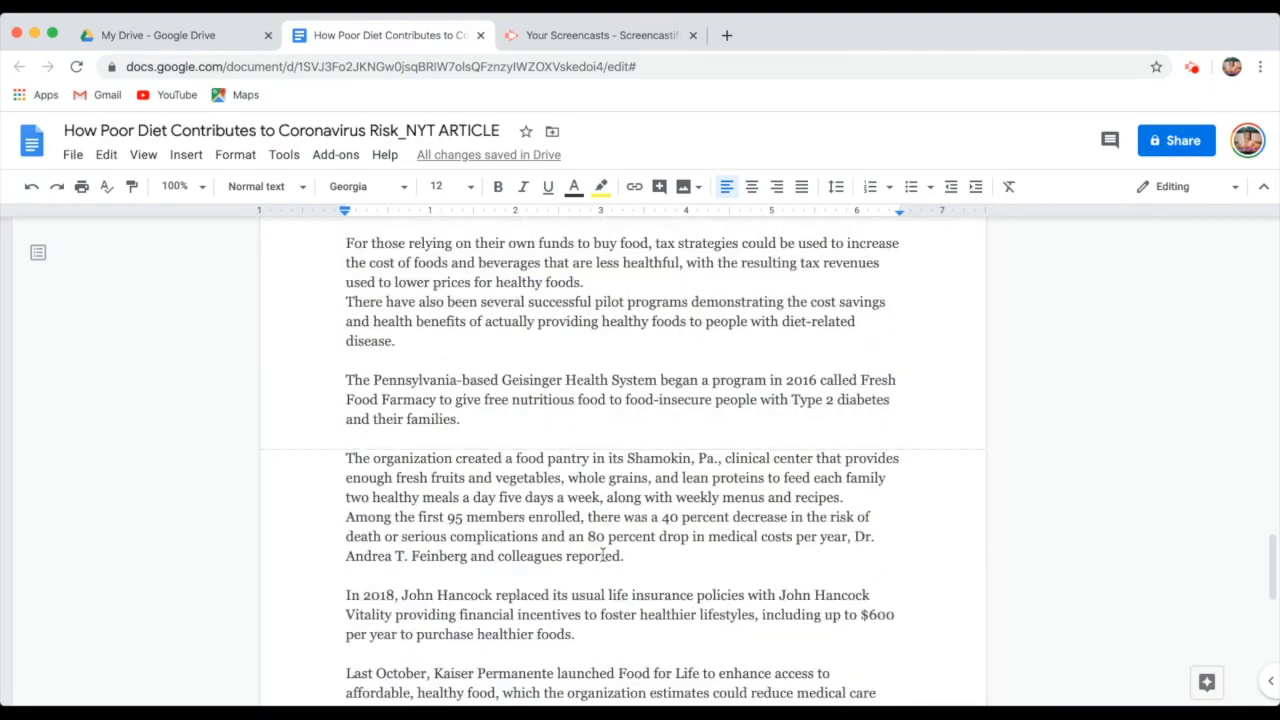
{"action": "scroll", "coordinate": [603, 555], "scroll_direction": "down", "scroll_amount": 11}
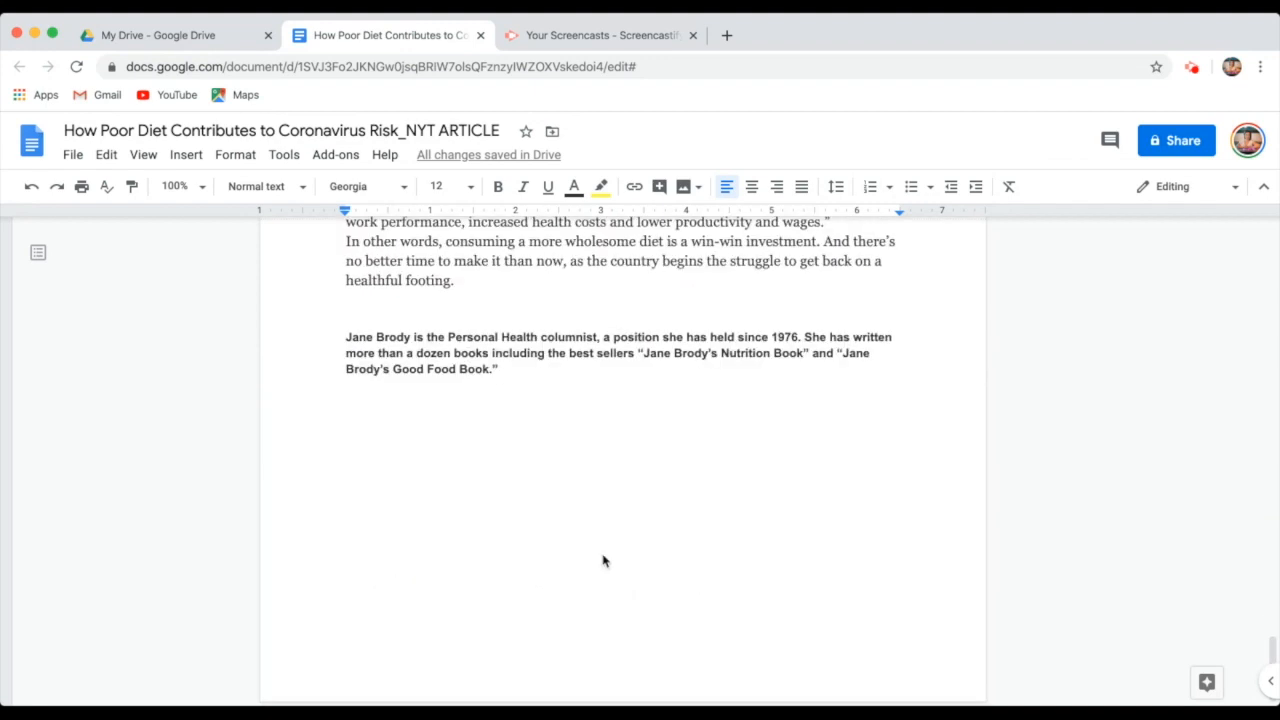
{"action": "left_click_drag", "start_coordinate": [341, 337], "coordinate": [520, 374]}
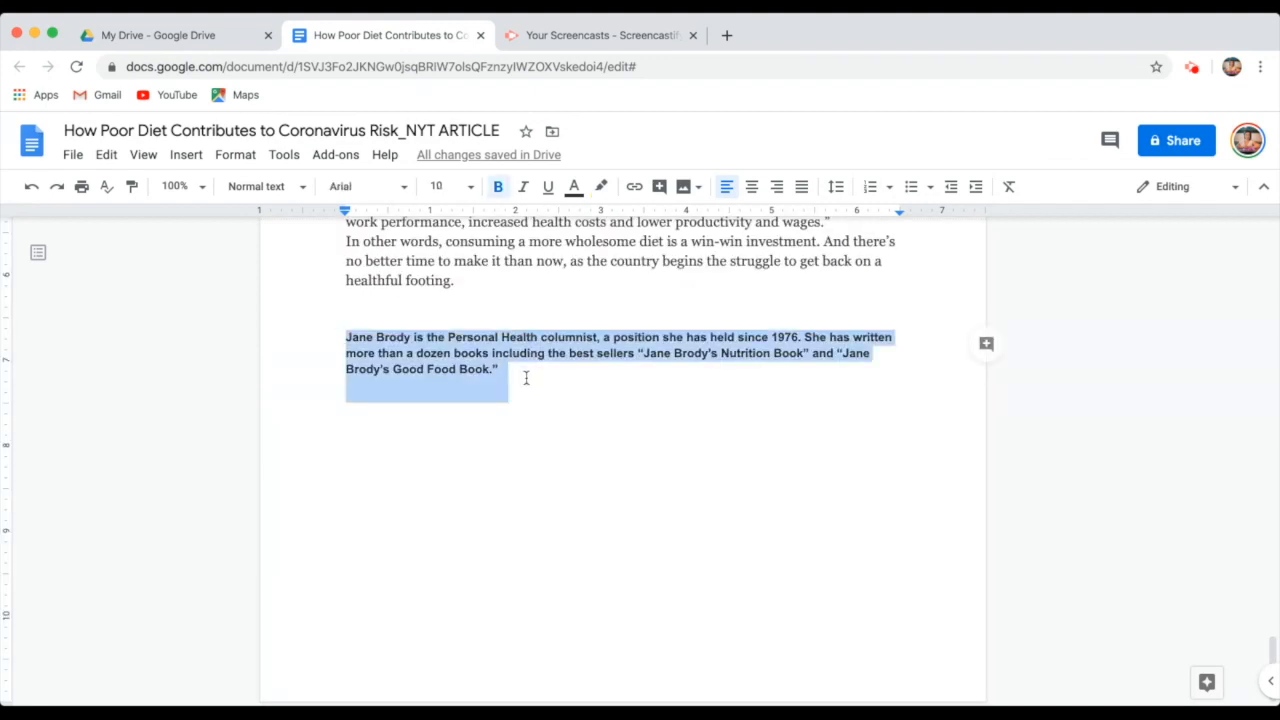
{"action": "left_click", "coordinate": [526, 378]}
- Review the assignment directions, marking out the analysis questions and the "3-4 sentences" length requirement
{"action": "scroll", "coordinate": [525, 380], "scroll_direction": "up", "scroll_amount": 8}
{"action": "scroll", "coordinate": [526, 380], "scroll_direction": "up", "scroll_amount": 15}
{"action": "scroll", "coordinate": [526, 380], "scroll_direction": "up", "scroll_amount": 15}
{"action": "scroll", "coordinate": [526, 380], "scroll_direction": "up", "scroll_amount": 5}
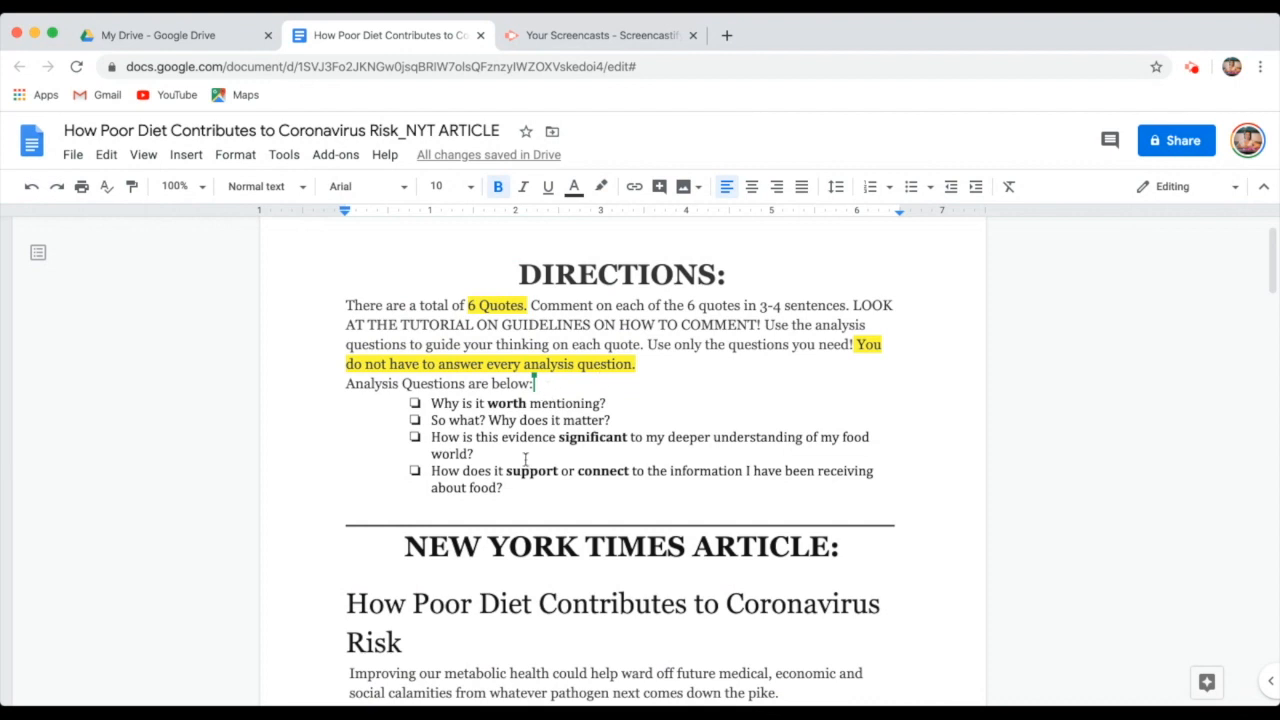
{"action": "left_click_drag", "start_coordinate": [506, 490], "coordinate": [329, 383]}
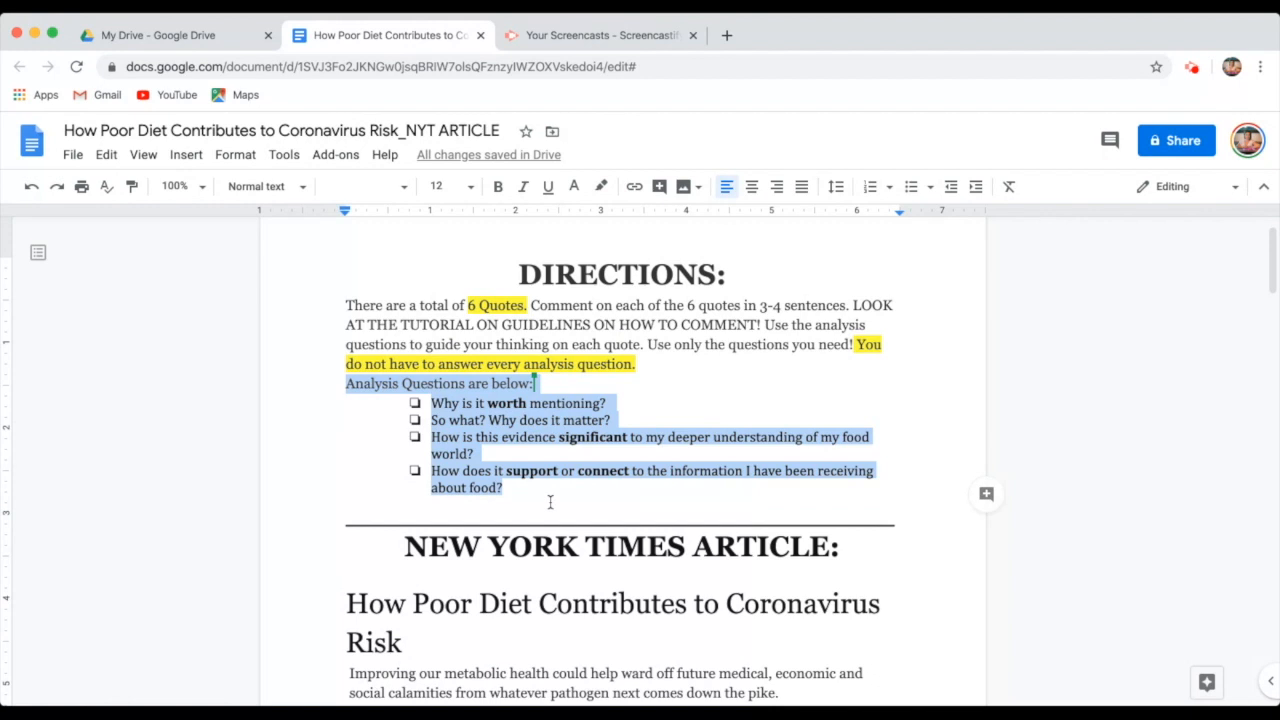
{"action": "left_click", "coordinate": [852, 307]}
{"action": "left_click_drag", "start_coordinate": [855, 307], "coordinate": [760, 306]}
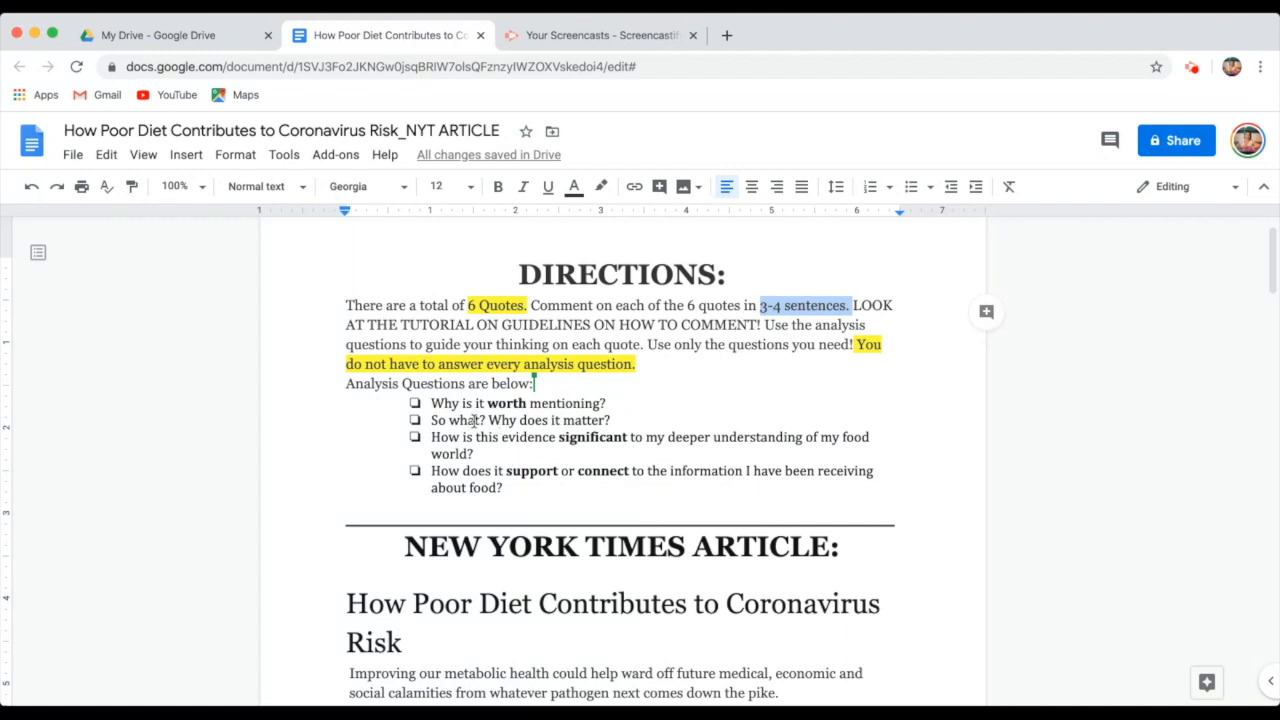
{"action": "left_click_drag", "start_coordinate": [431, 404], "coordinate": [476, 453]}
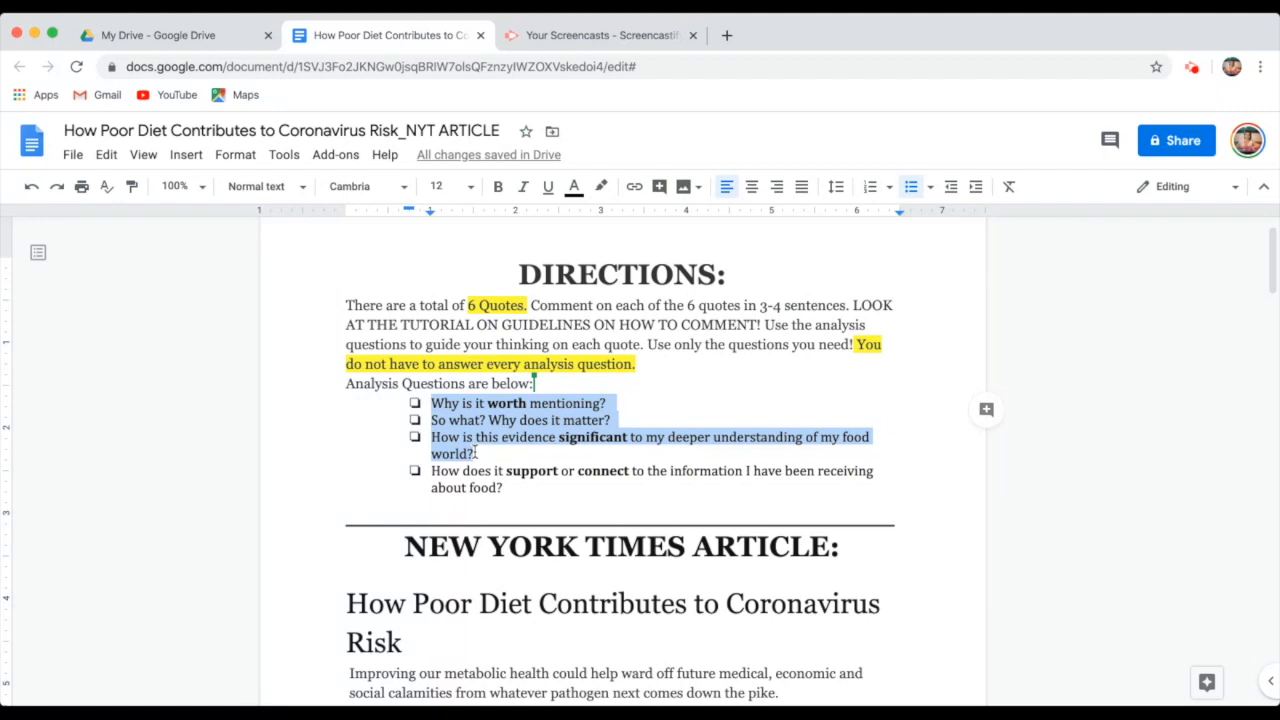
{"action": "left_click", "coordinate": [594, 403]}
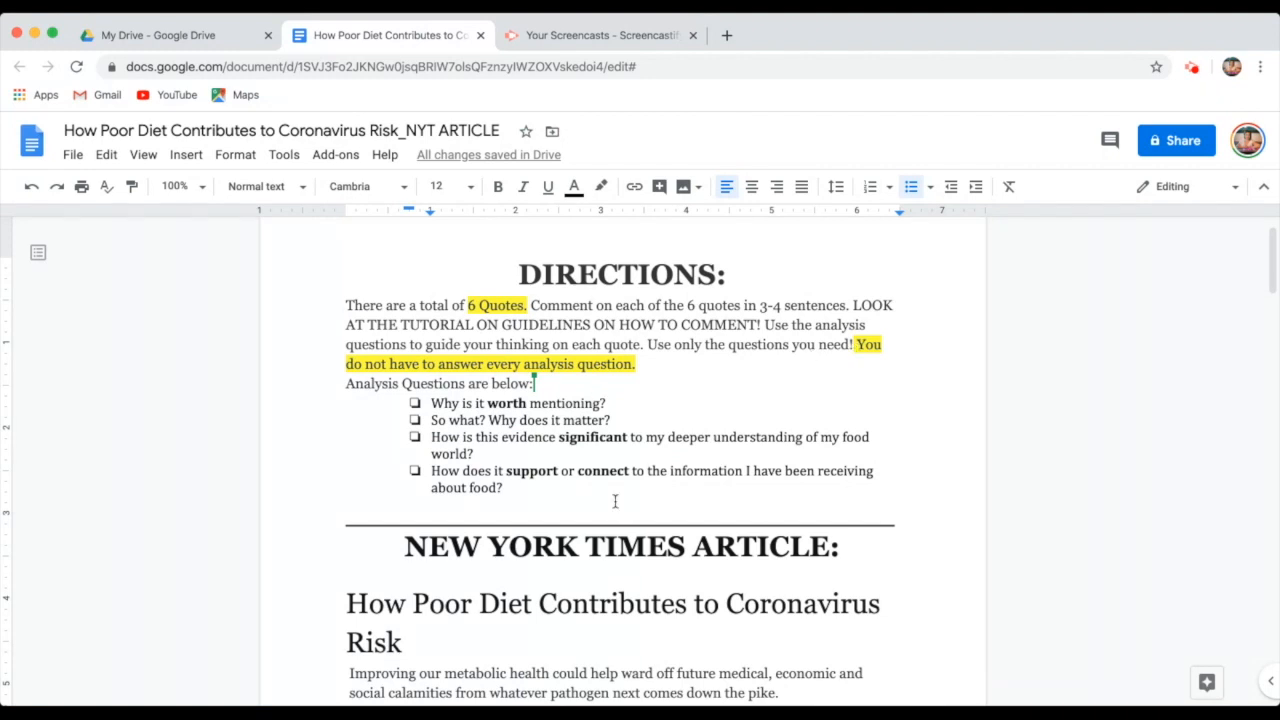
- Mark out the article title "How Poor Diet Contributes to Coronavirus Risk" and locate the first yellow-highlighted quote
{"action": "scroll", "coordinate": [615, 501], "scroll_direction": "down", "scroll_amount": 1}
{"action": "scroll", "coordinate": [615, 501], "scroll_direction": "down", "scroll_amount": 2}
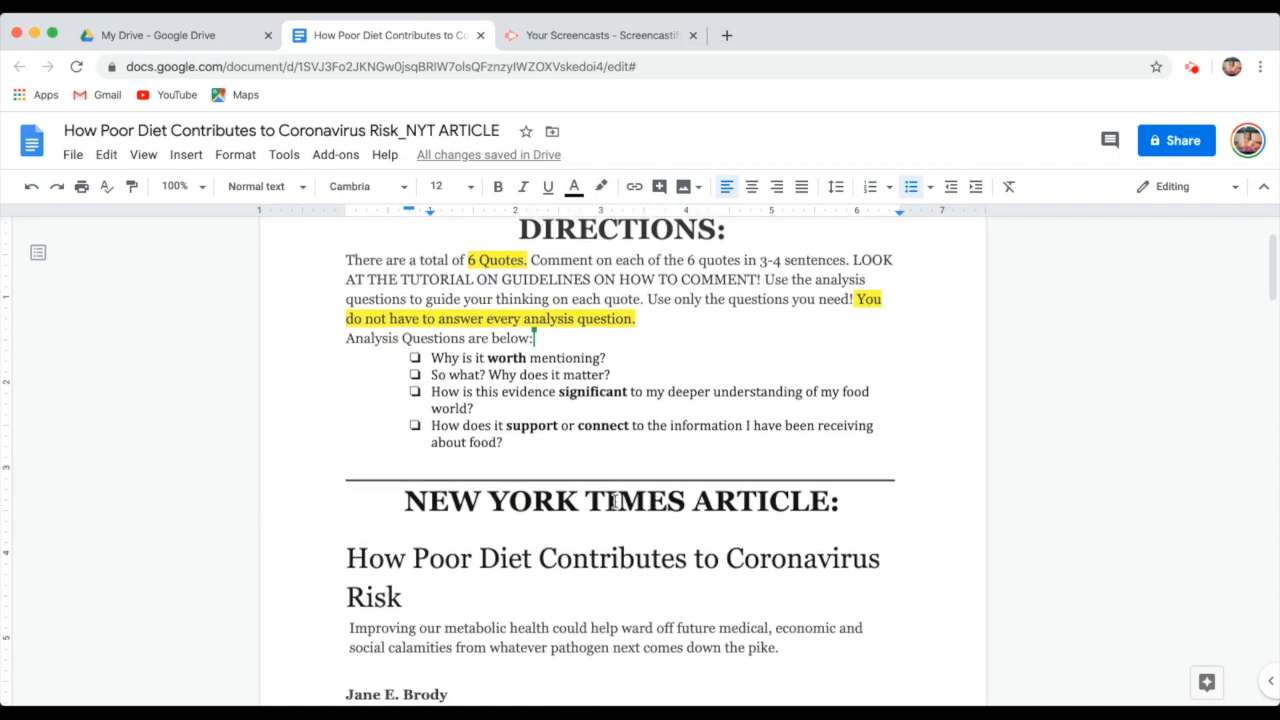
{"action": "scroll", "coordinate": [615, 501], "scroll_direction": "down", "scroll_amount": 5}
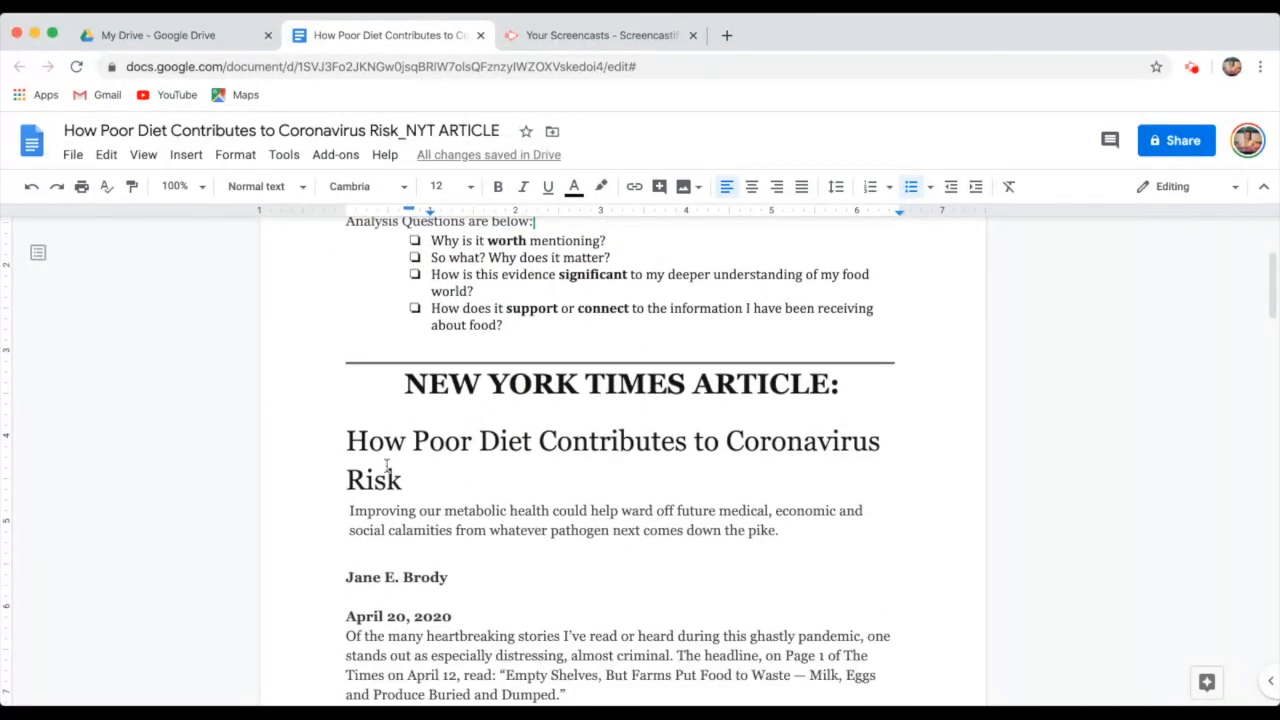
{"action": "left_click_drag", "start_coordinate": [344, 440], "coordinate": [418, 481]}
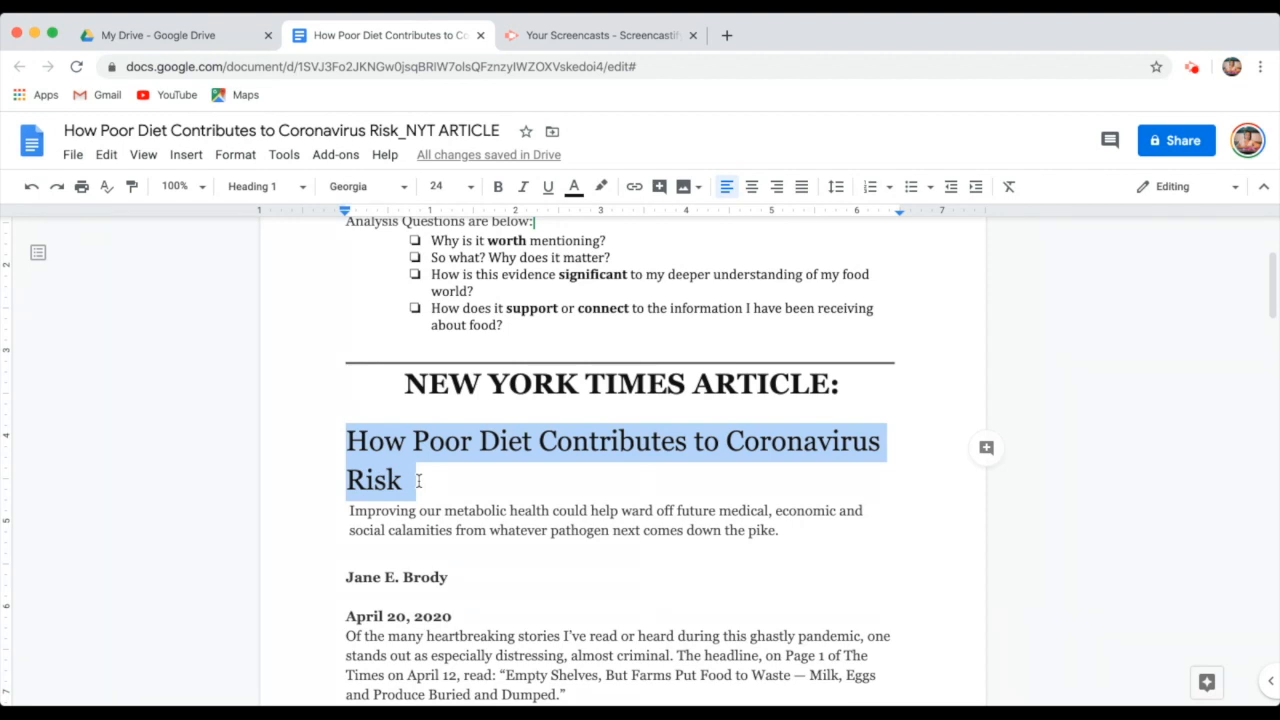
{"action": "scroll", "coordinate": [420, 480], "scroll_direction": "down", "scroll_amount": 3}
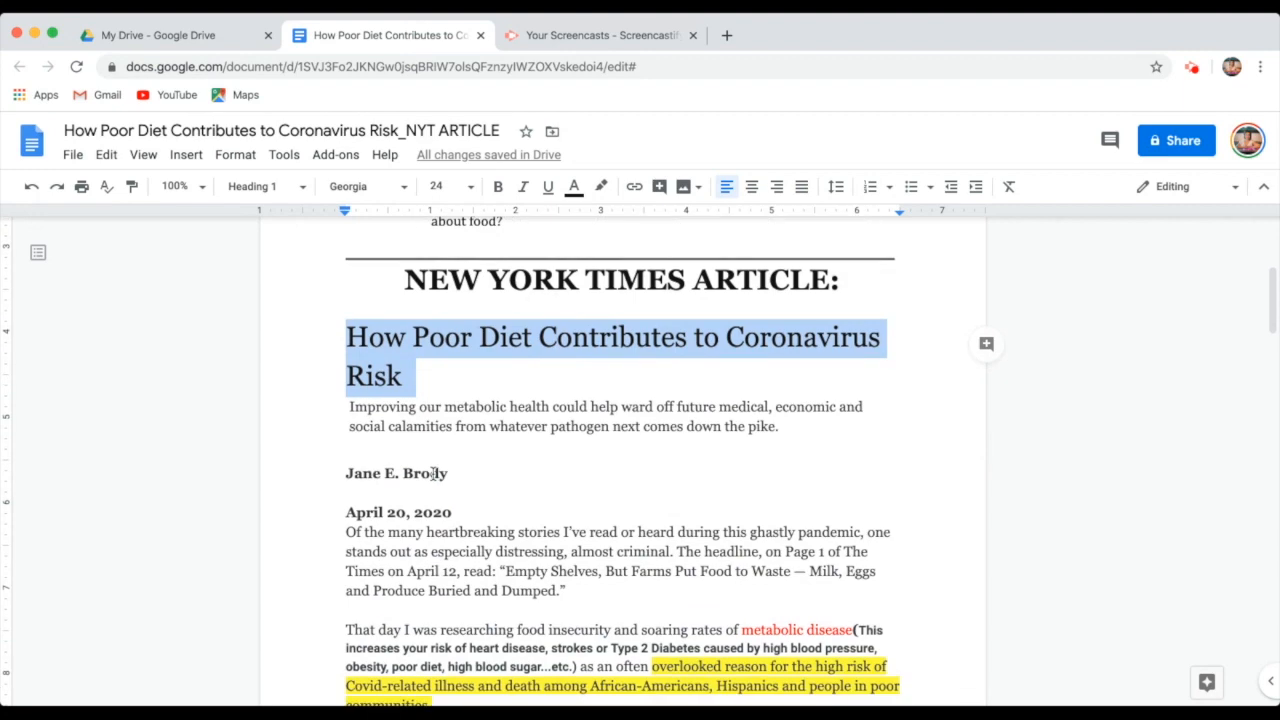
{"action": "left_click", "coordinate": [481, 508]}
{"action": "scroll", "coordinate": [600, 520], "scroll_direction": "down", "scroll_amount": 2}
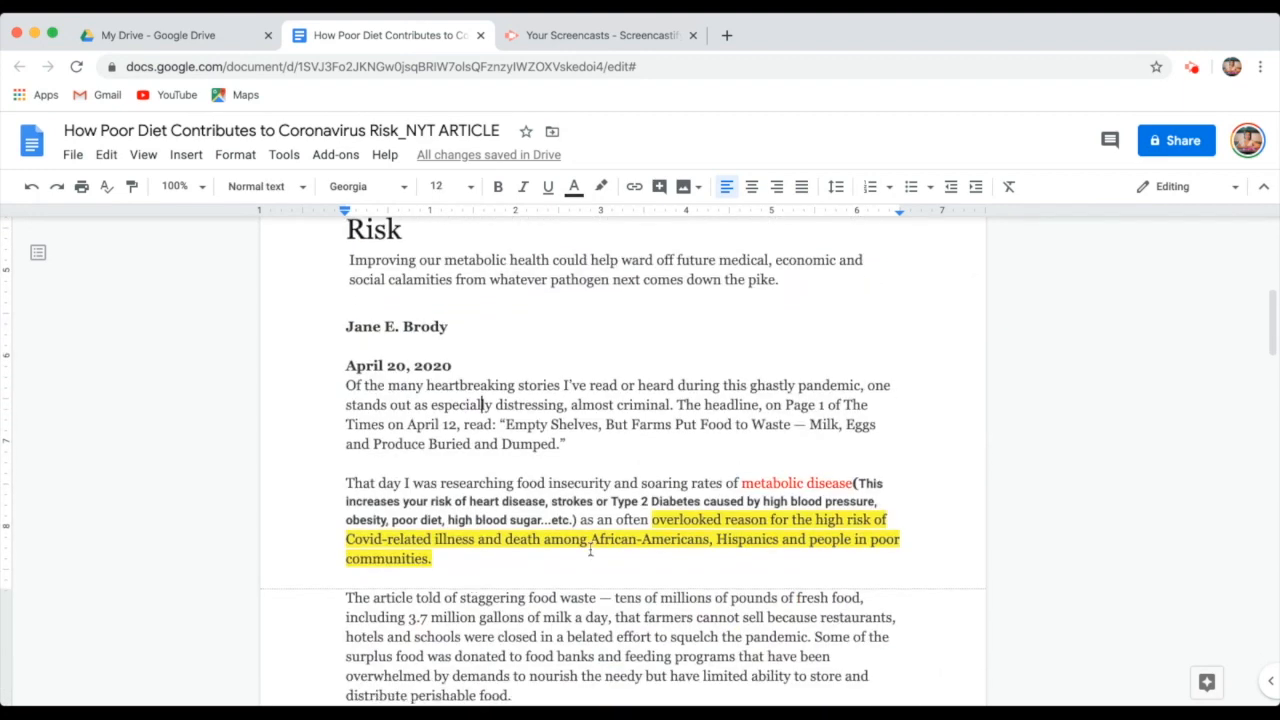
{"action": "scroll", "coordinate": [648, 532], "scroll_direction": "down", "scroll_amount": 1}
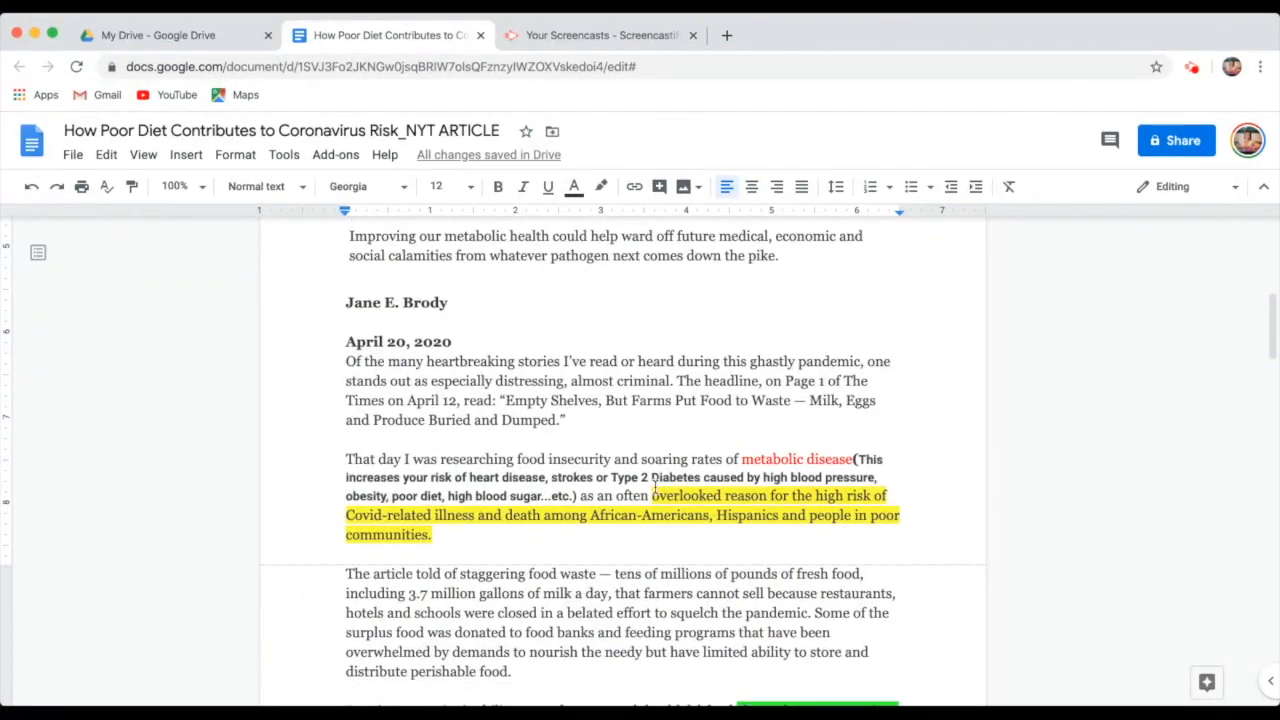
- Select the full first yellow quote, from "overlooked reason for the high risk" through "people in poor communities."
{"action": "left_click_drag", "start_coordinate": [652, 494], "coordinate": [662, 532]}
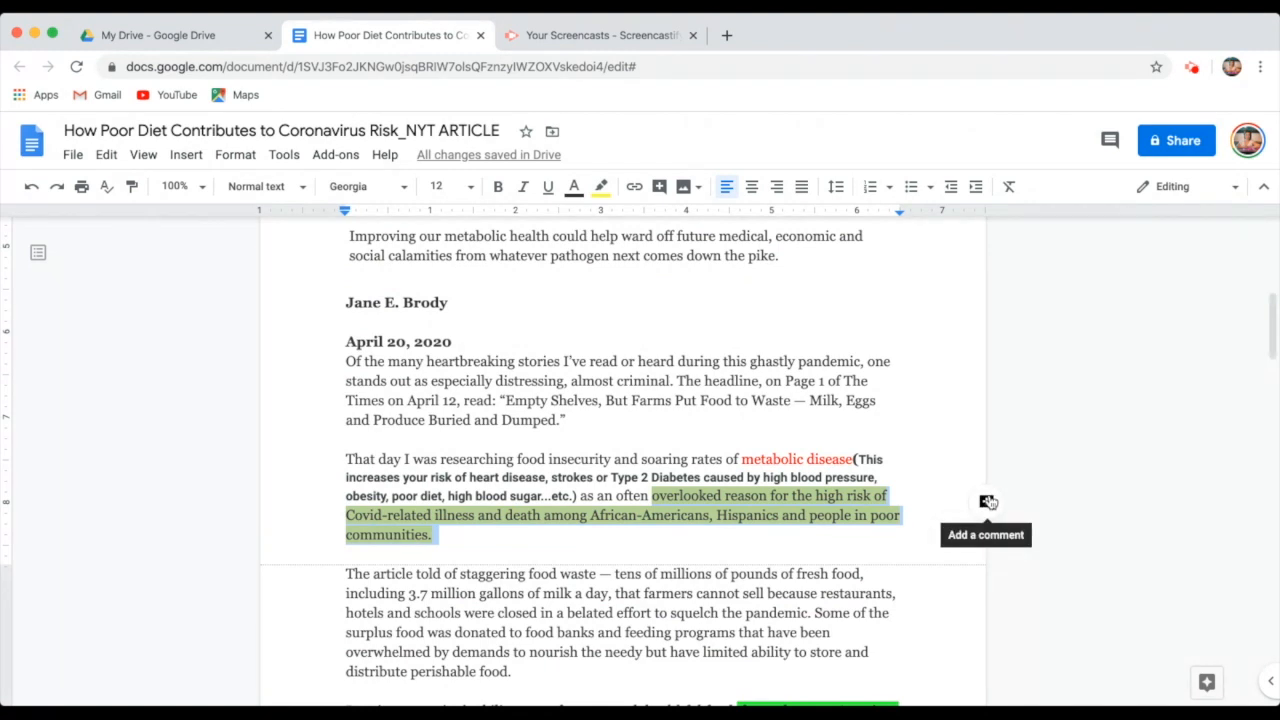
{"action": "left_click", "coordinate": [800, 525]}
{"action": "left_click_drag", "start_coordinate": [652, 495], "coordinate": [674, 532]}
{"action": "left_click", "coordinate": [788, 495]}
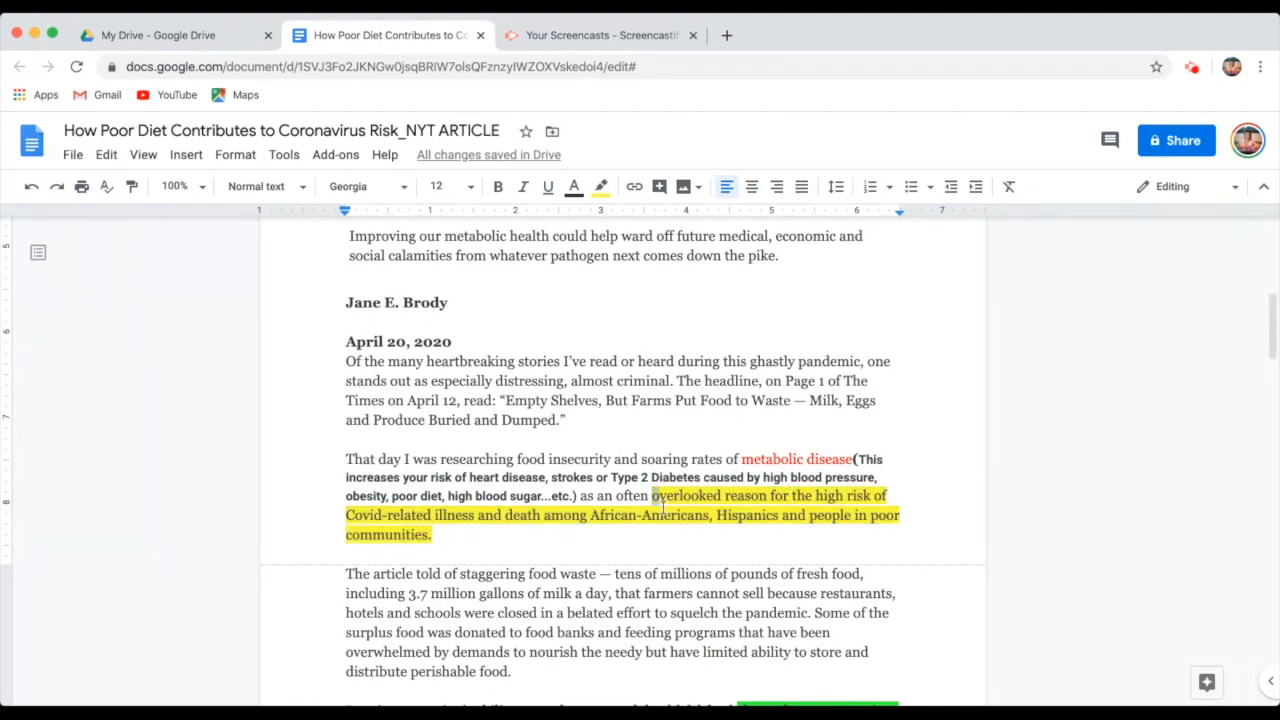
{"action": "left_click_drag", "start_coordinate": [652, 495], "coordinate": [672, 518]}
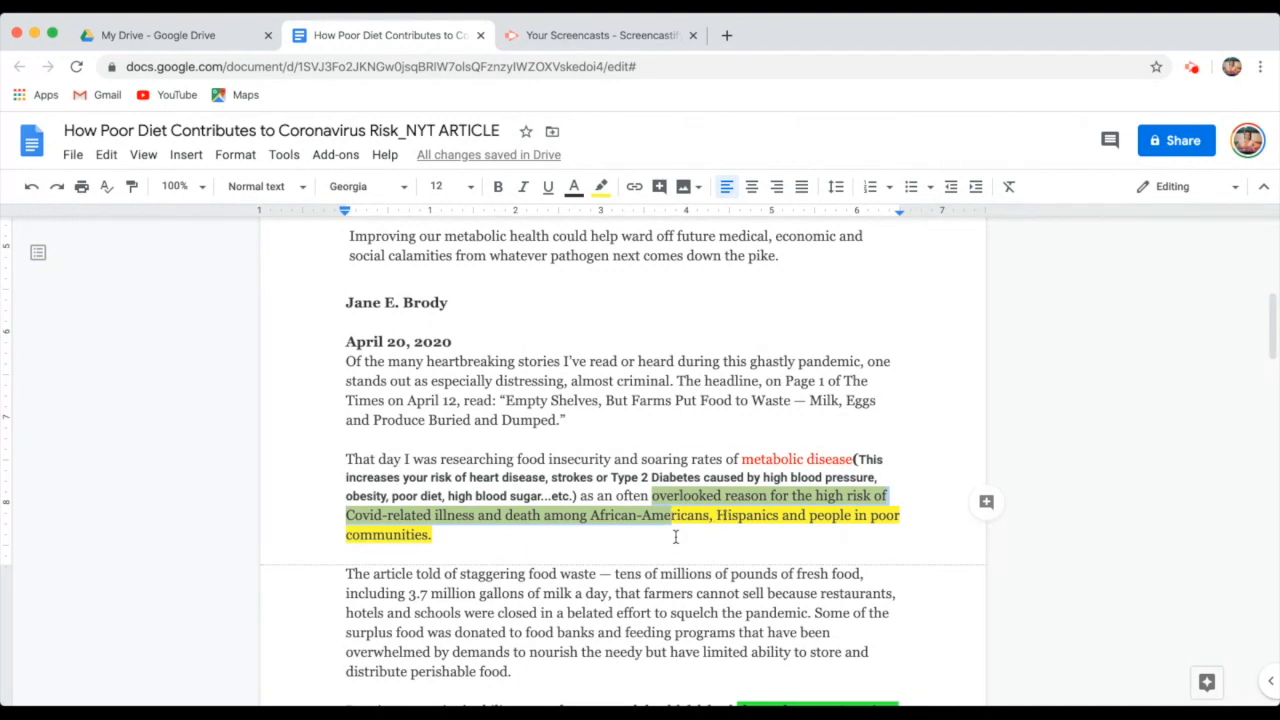
{"action": "left_click", "coordinate": [675, 537]}
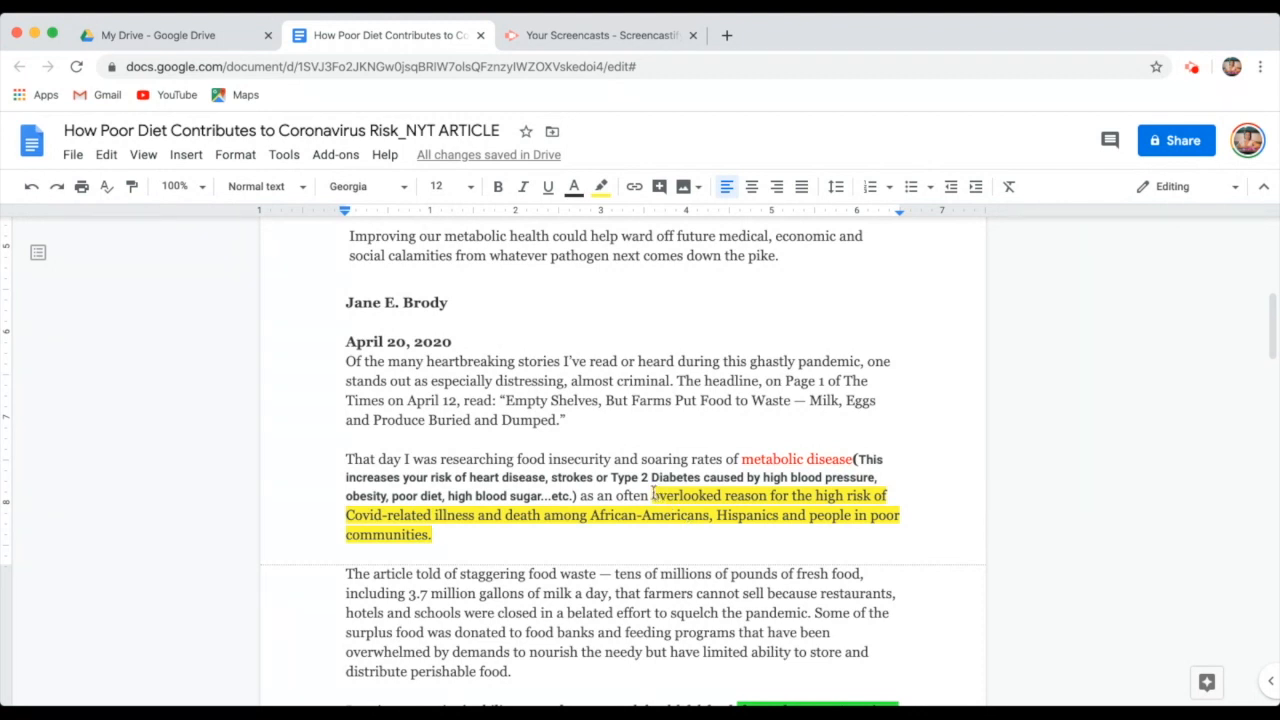
{"action": "left_click_drag", "start_coordinate": [652, 495], "coordinate": [659, 538]}
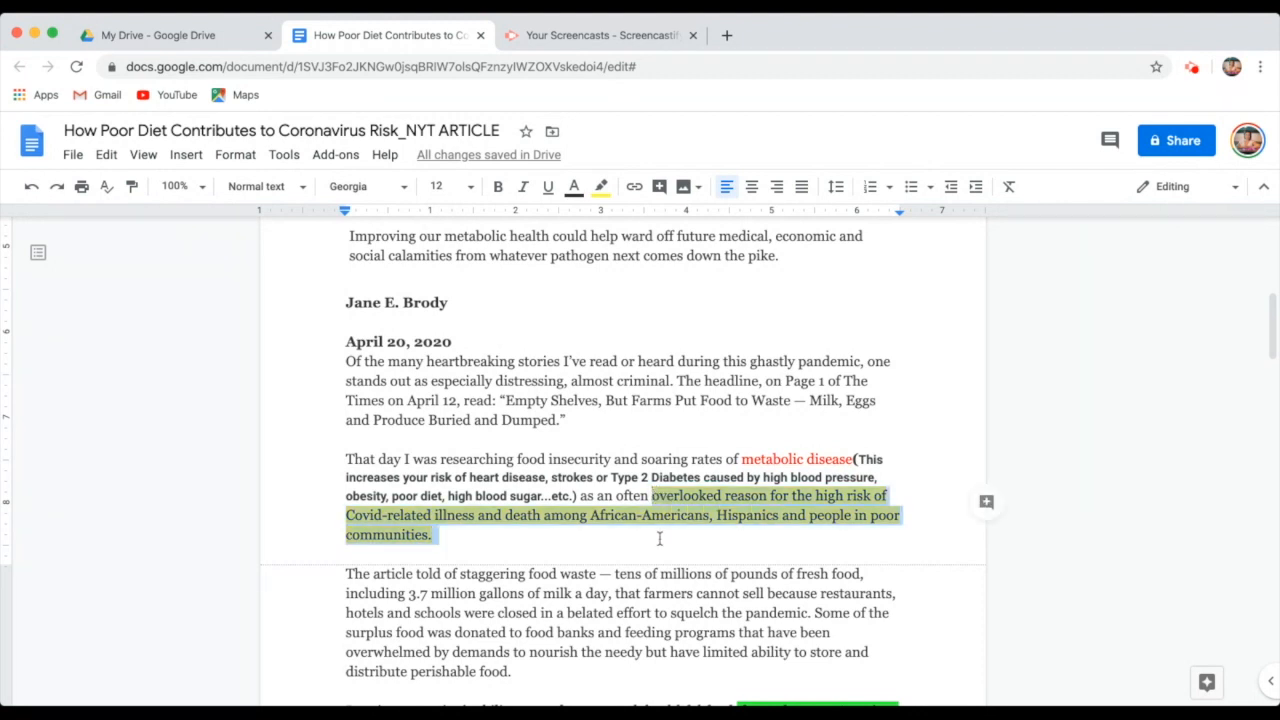
{"action": "left_click", "coordinate": [659, 538]}
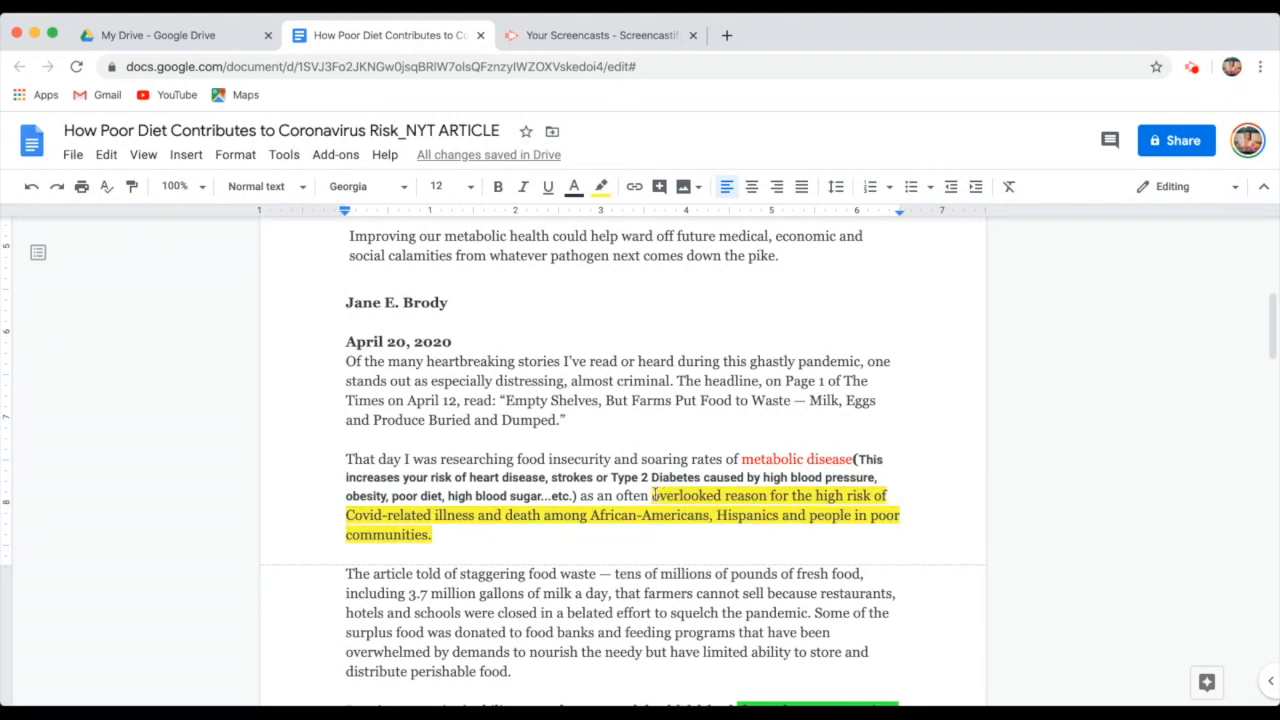
{"action": "left_click_drag", "start_coordinate": [652, 495], "coordinate": [661, 533]}
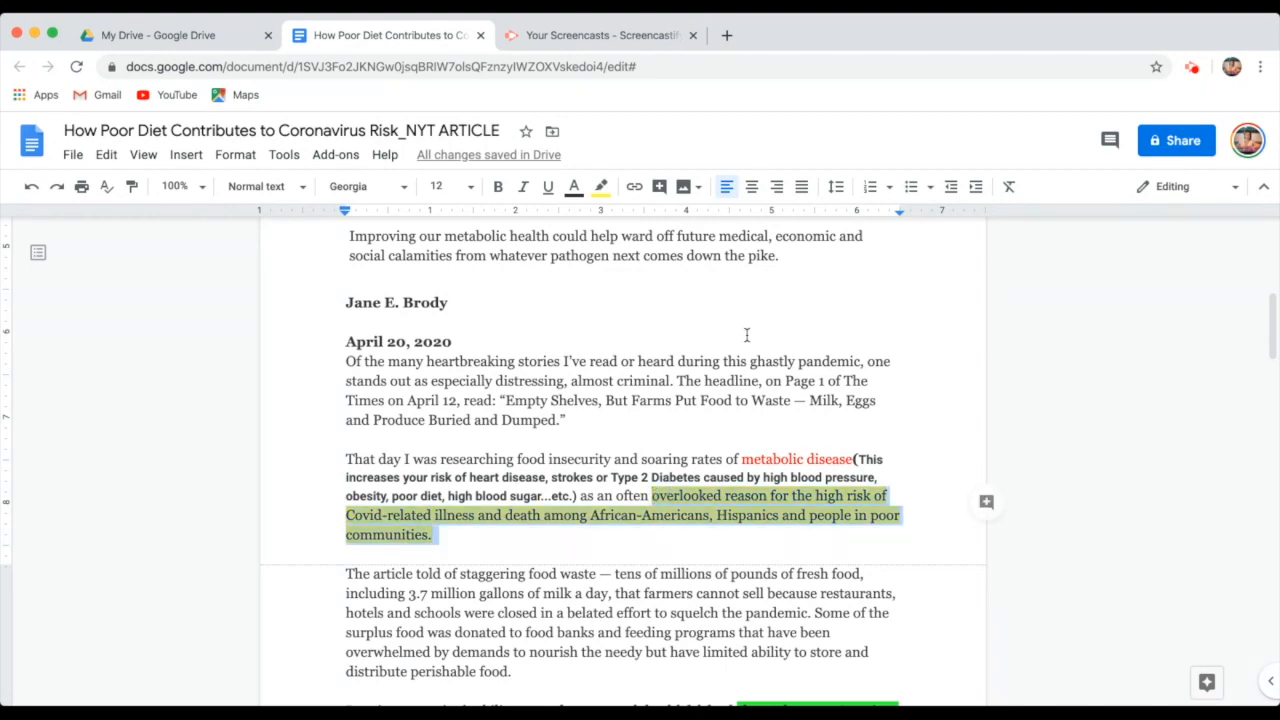
{"action": "scroll", "coordinate": [746, 337], "scroll_direction": "up", "scroll_amount": 3}
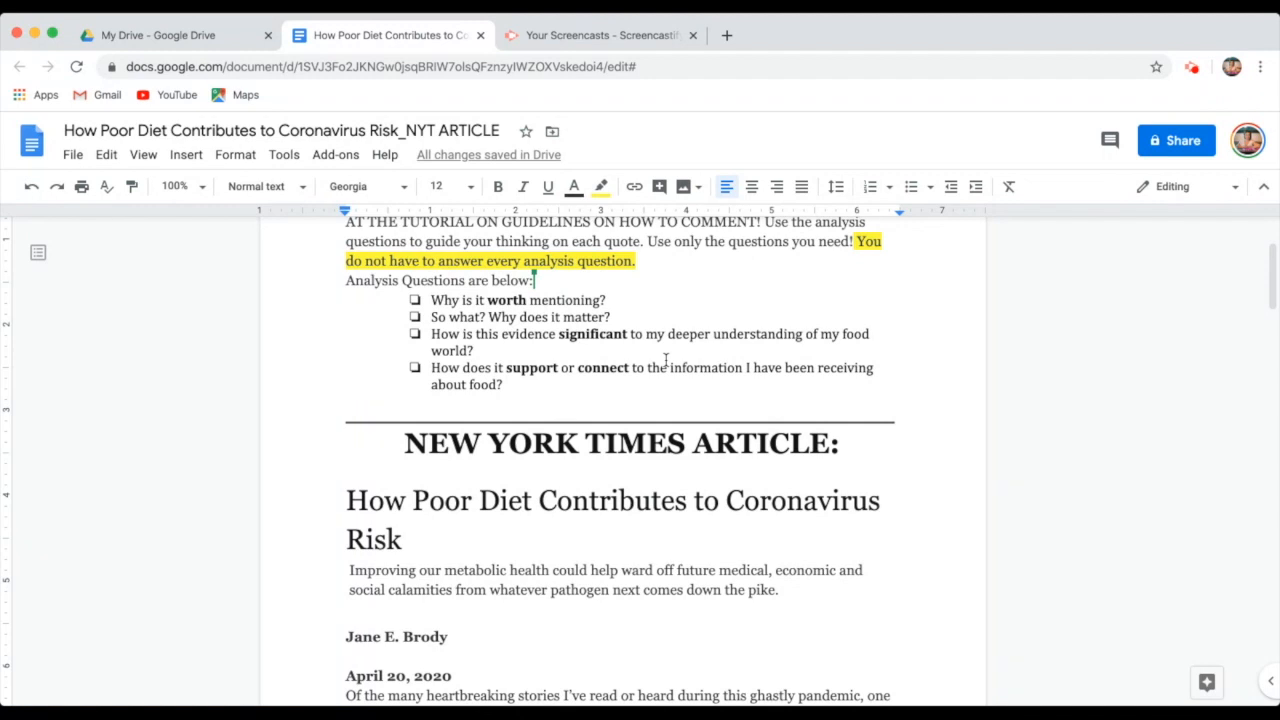
{"action": "scroll", "coordinate": [665, 360], "scroll_direction": "down", "scroll_amount": 1}
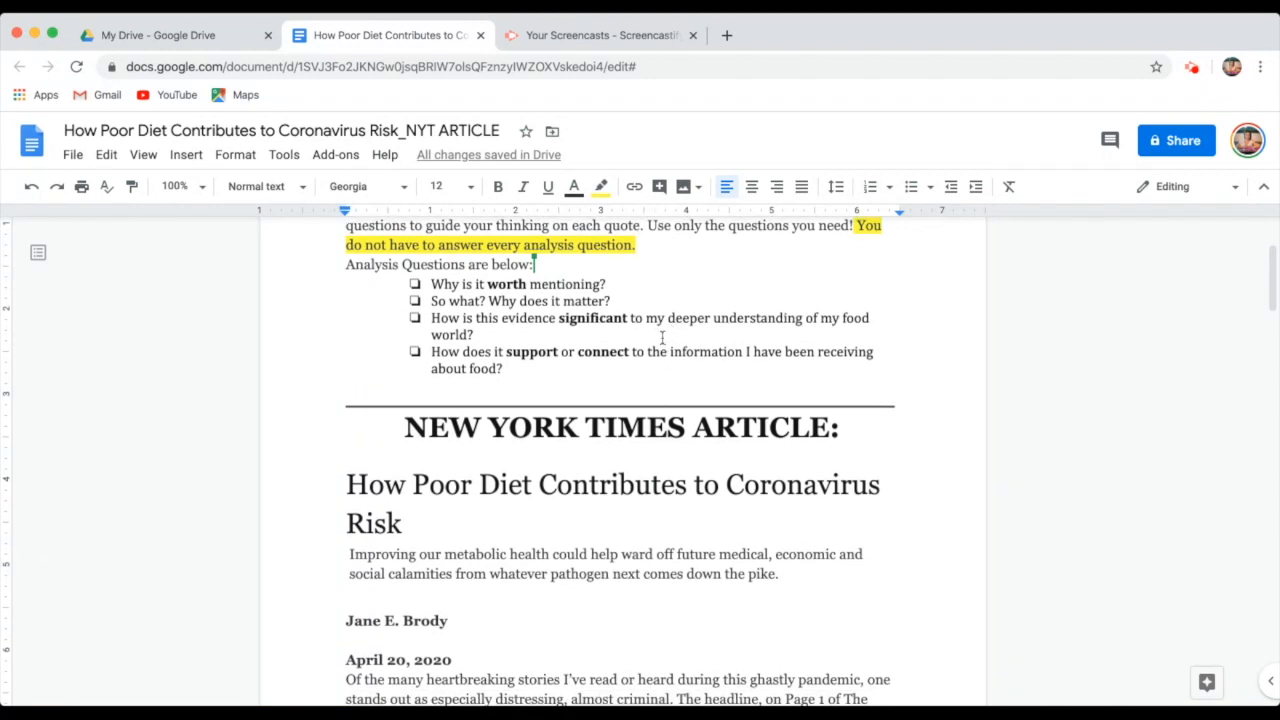
{"action": "scroll", "coordinate": [662, 338], "scroll_direction": "down", "scroll_amount": 5}
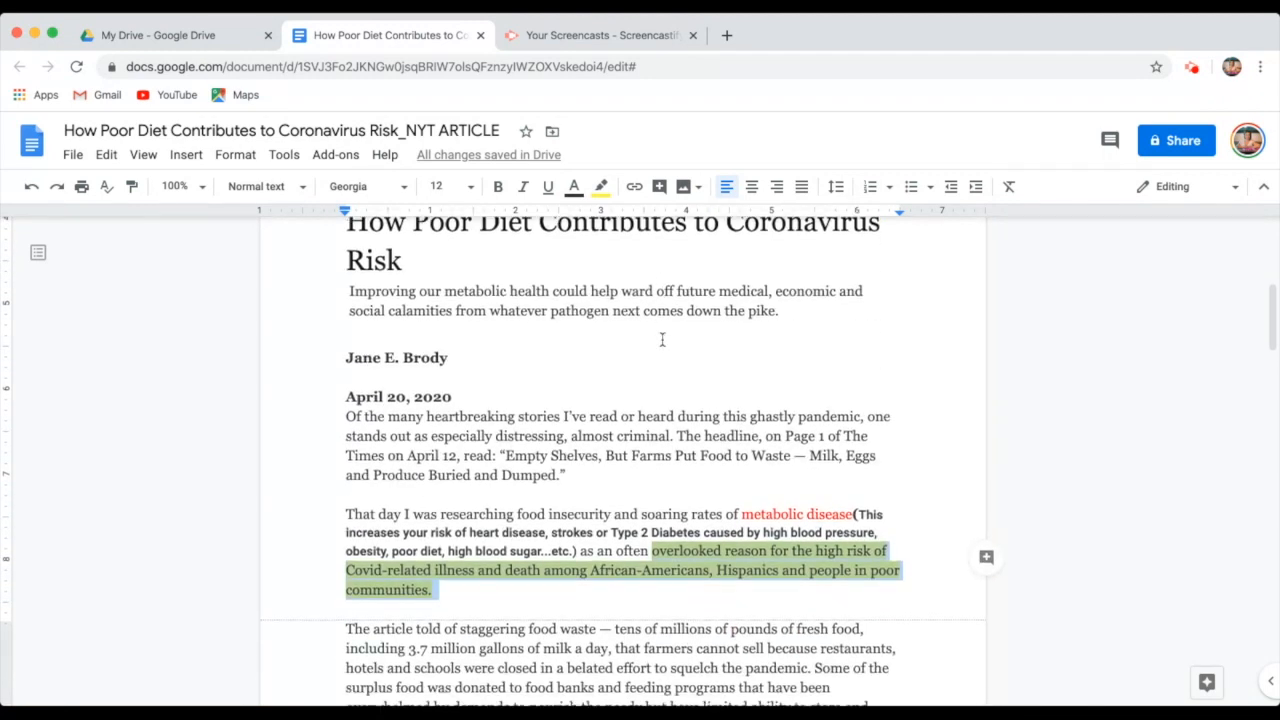
{"action": "scroll", "coordinate": [664, 341], "scroll_direction": "down", "scroll_amount": 1}
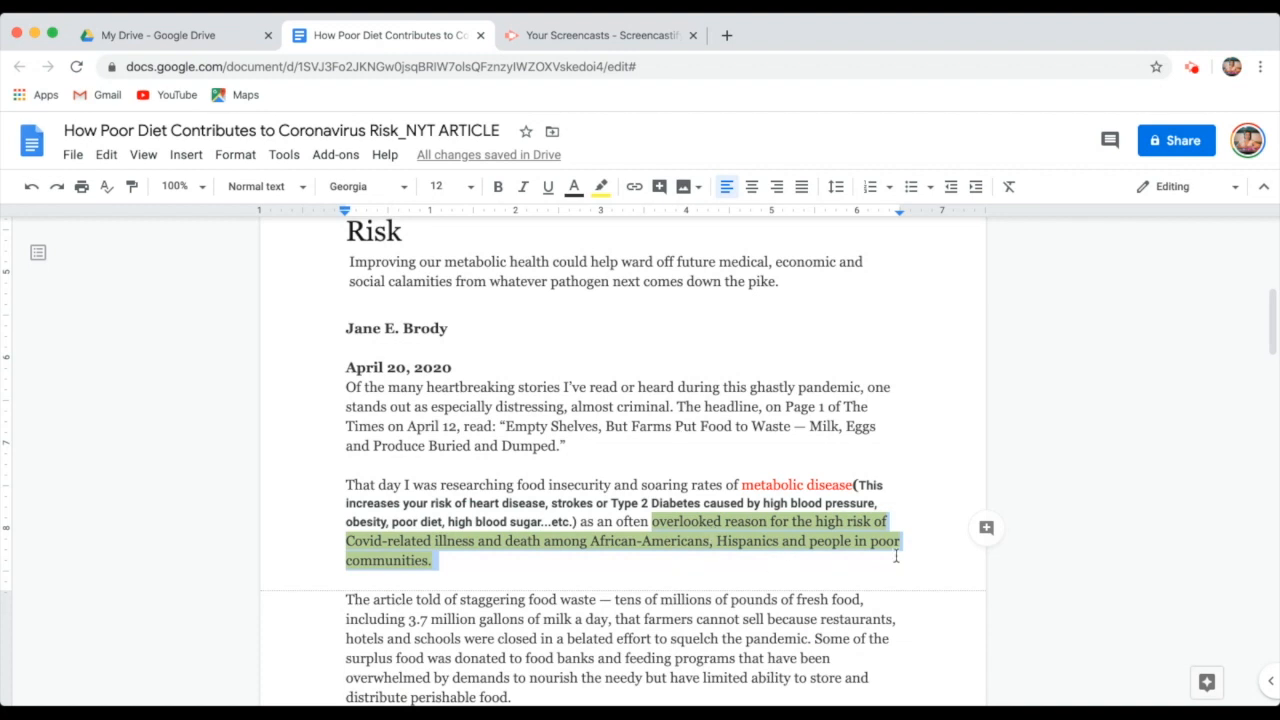
{"action": "left_click", "coordinate": [987, 528]}
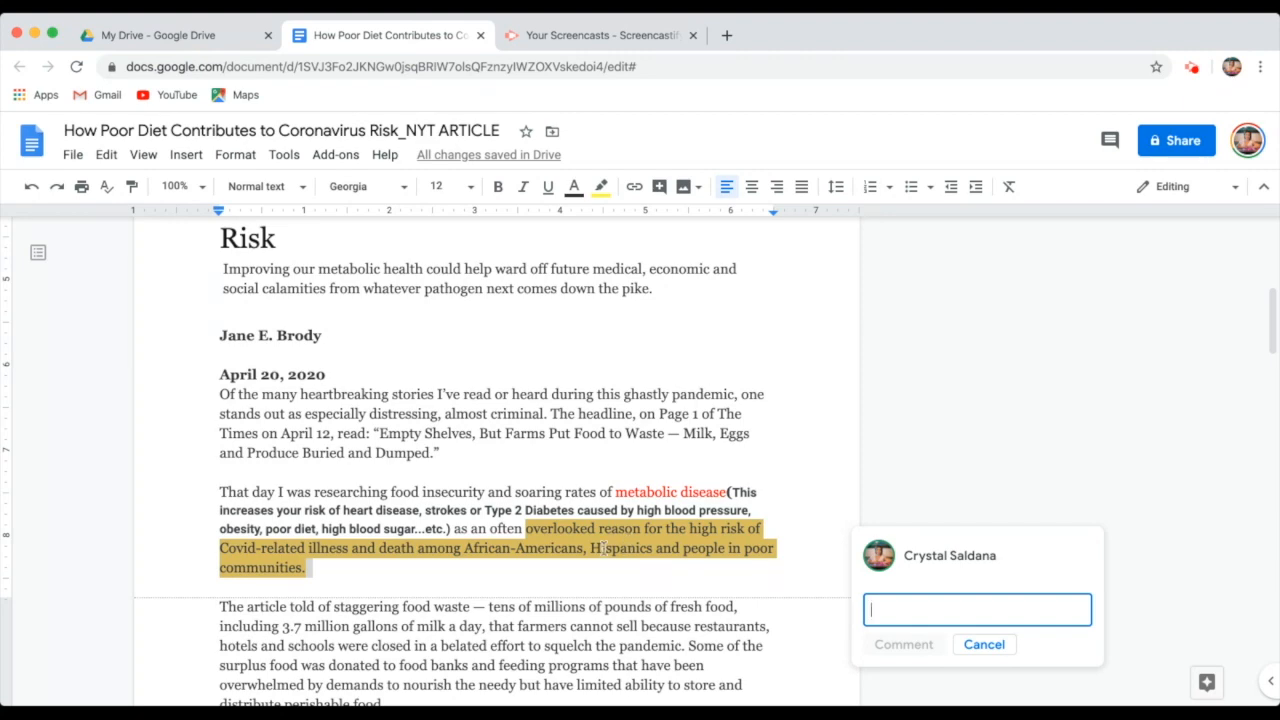
{"action": "scroll", "coordinate": [603, 548], "scroll_direction": "up", "scroll_amount": 10}
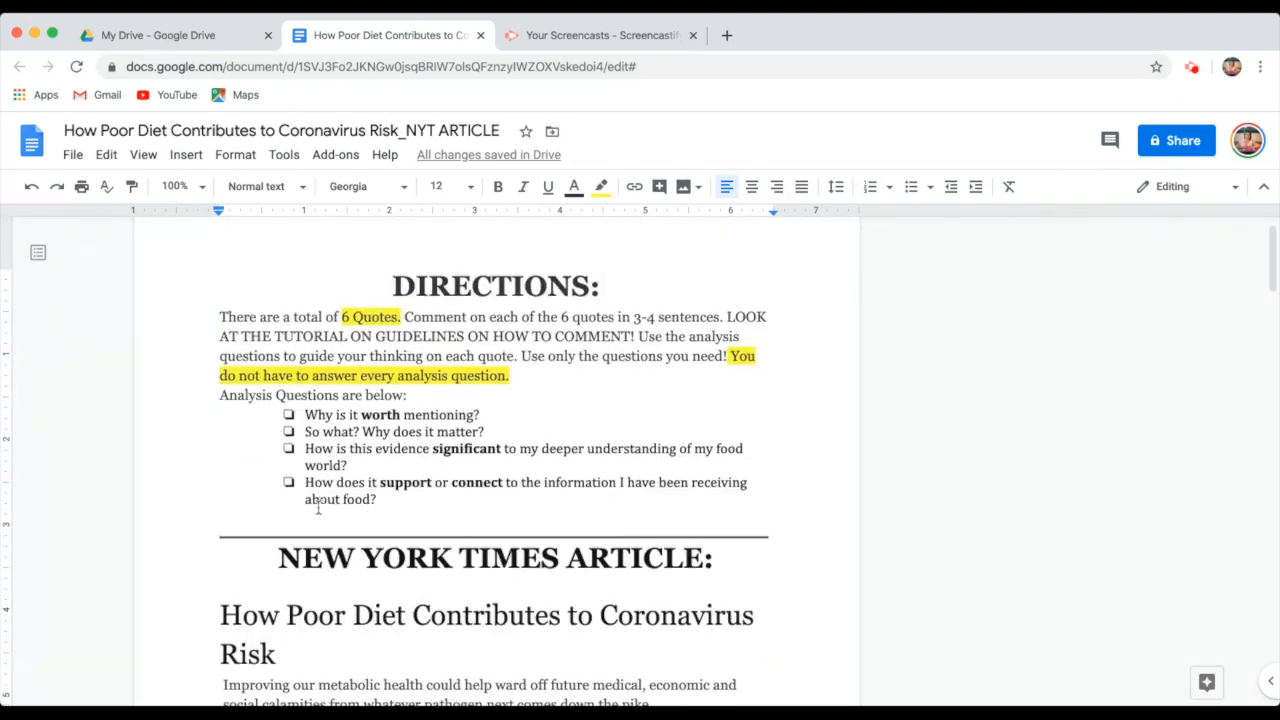
{"action": "scroll", "coordinate": [321, 506], "scroll_direction": "down", "scroll_amount": 1}
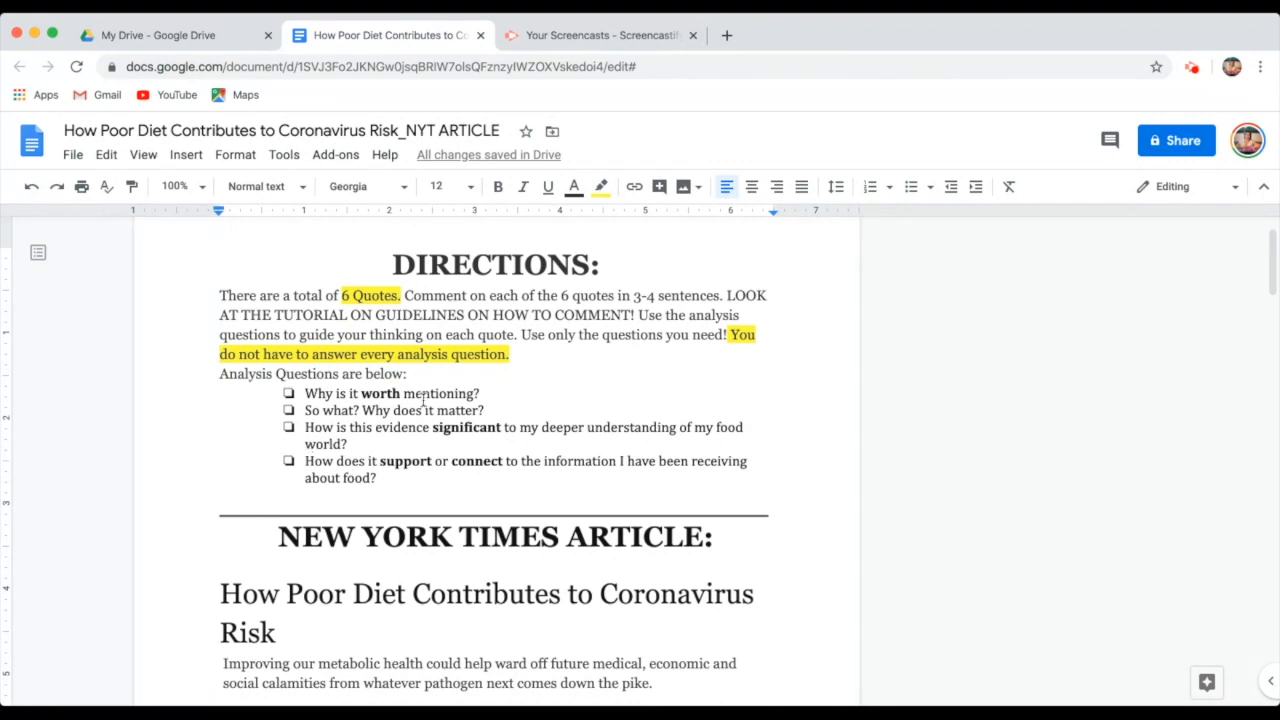
{"action": "scroll", "coordinate": [483, 400], "scroll_direction": "down", "scroll_amount": 4}
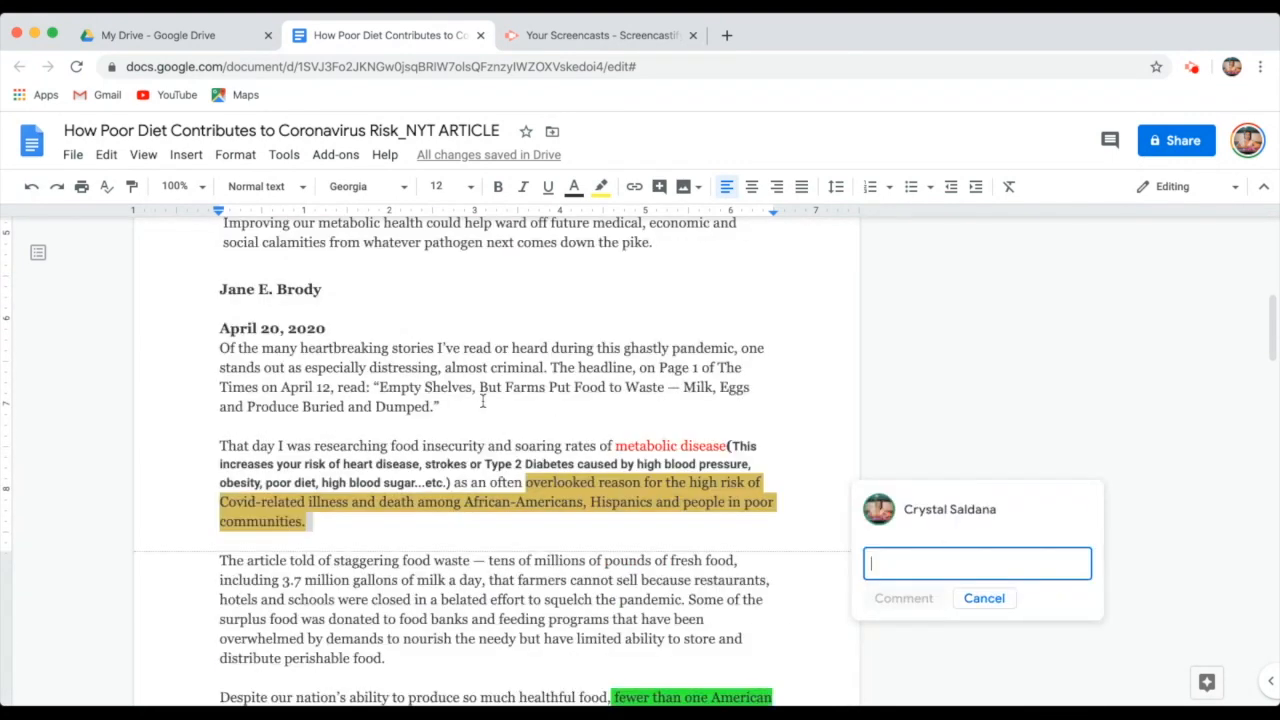
{"action": "left_click", "coordinate": [492, 505]}
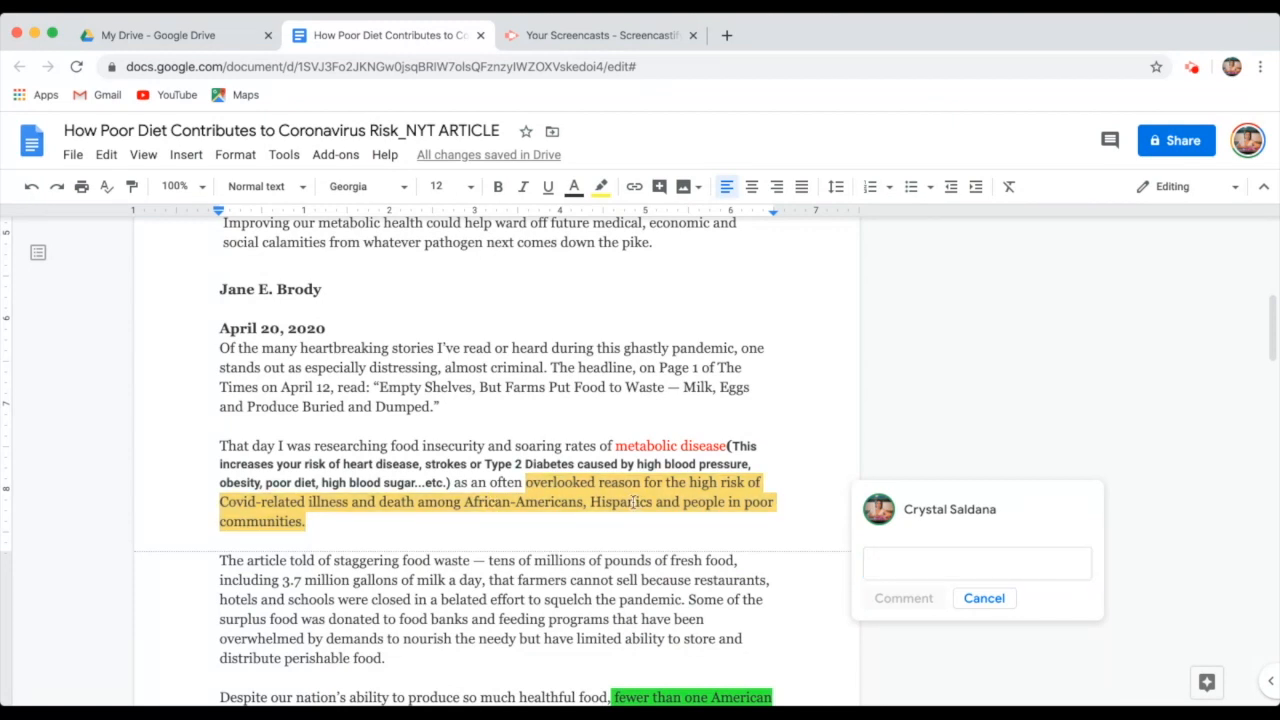
- Return to the directions and mark out the first three analysis questions, from "Why is it worth mentioning?" through "my food world?"
{"action": "scroll", "coordinate": [633, 502], "scroll_direction": "up", "scroll_amount": 10}
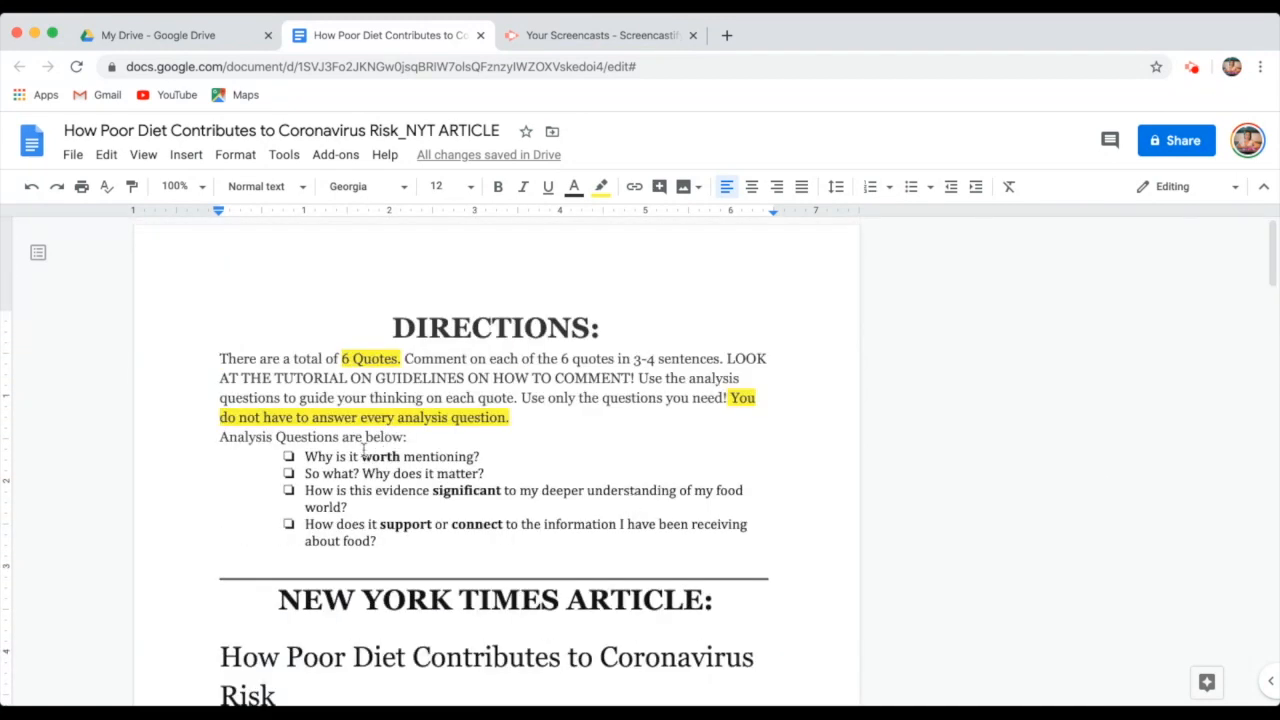
{"action": "left_click_drag", "start_coordinate": [306, 455], "coordinate": [363, 472]}
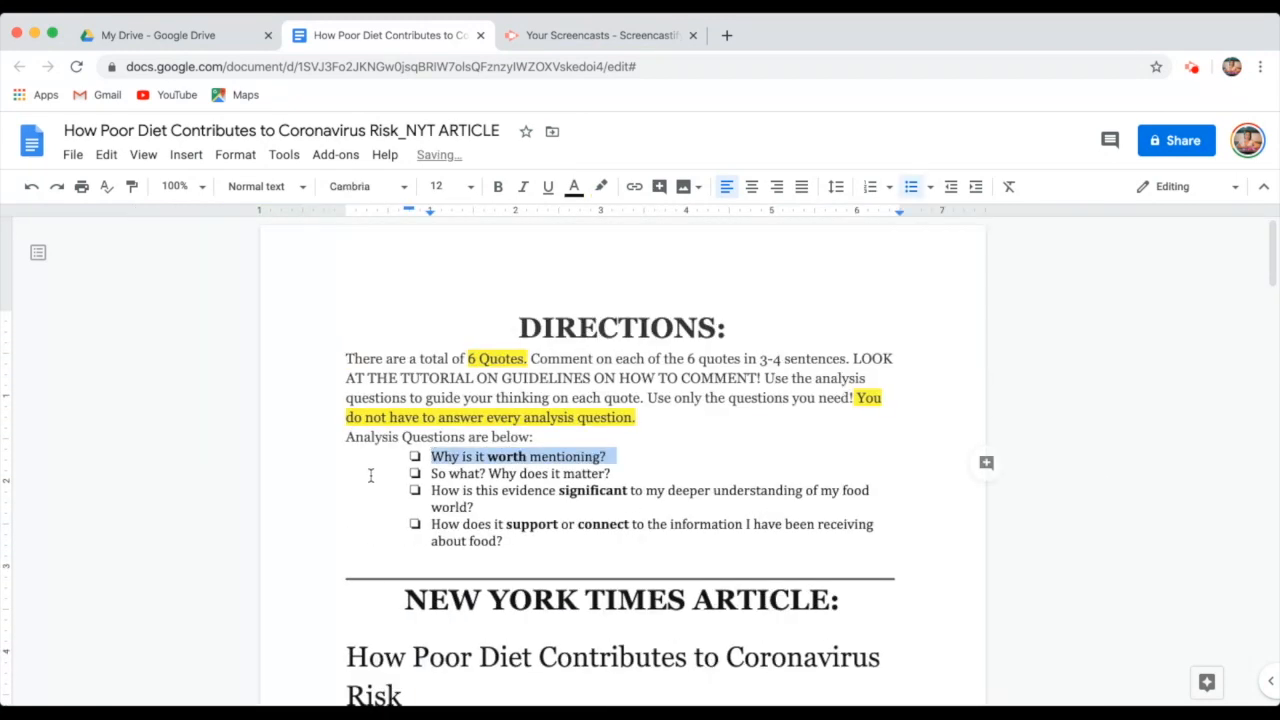
{"action": "left_click", "coordinate": [611, 475]}
{"action": "left_click_drag", "start_coordinate": [611, 475], "coordinate": [475, 509]}
{"action": "left_click", "coordinate": [475, 507]}
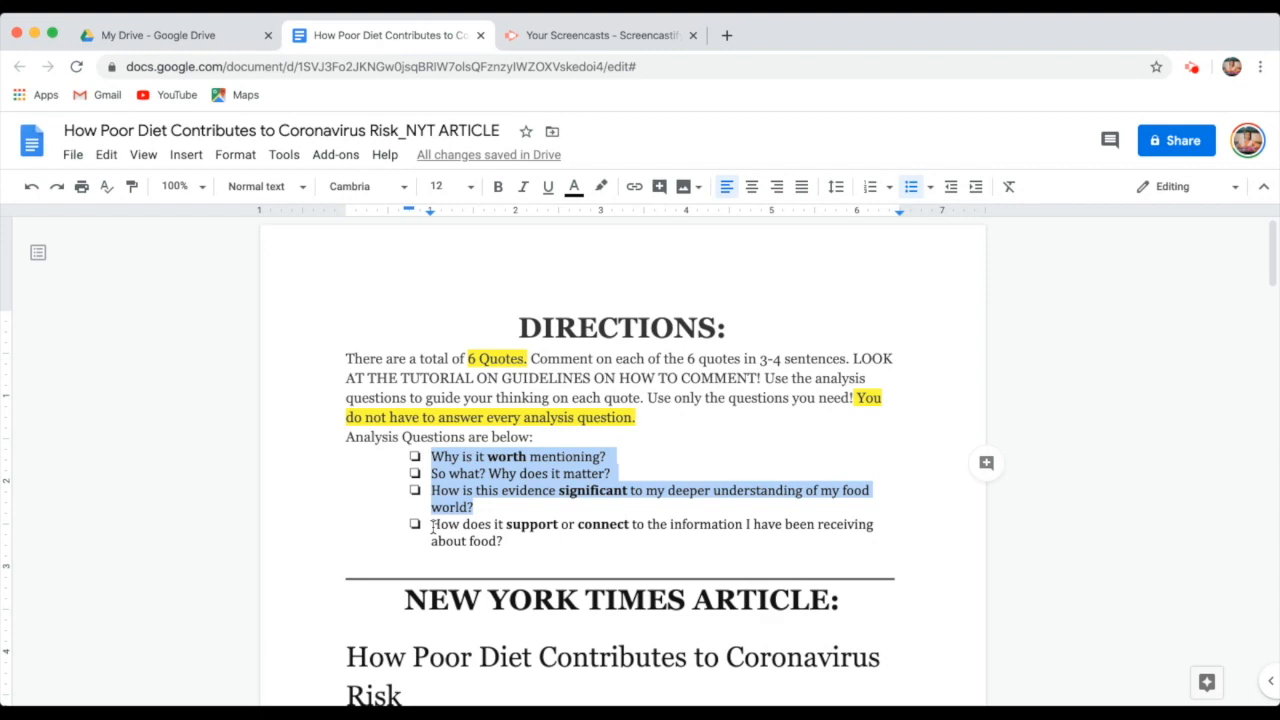
- Select the first yellow quote, from "overlooked reason for the high risk" through "communities.", and open a new comment on it
{"action": "scroll", "coordinate": [432, 527], "scroll_direction": "down", "scroll_amount": 5}
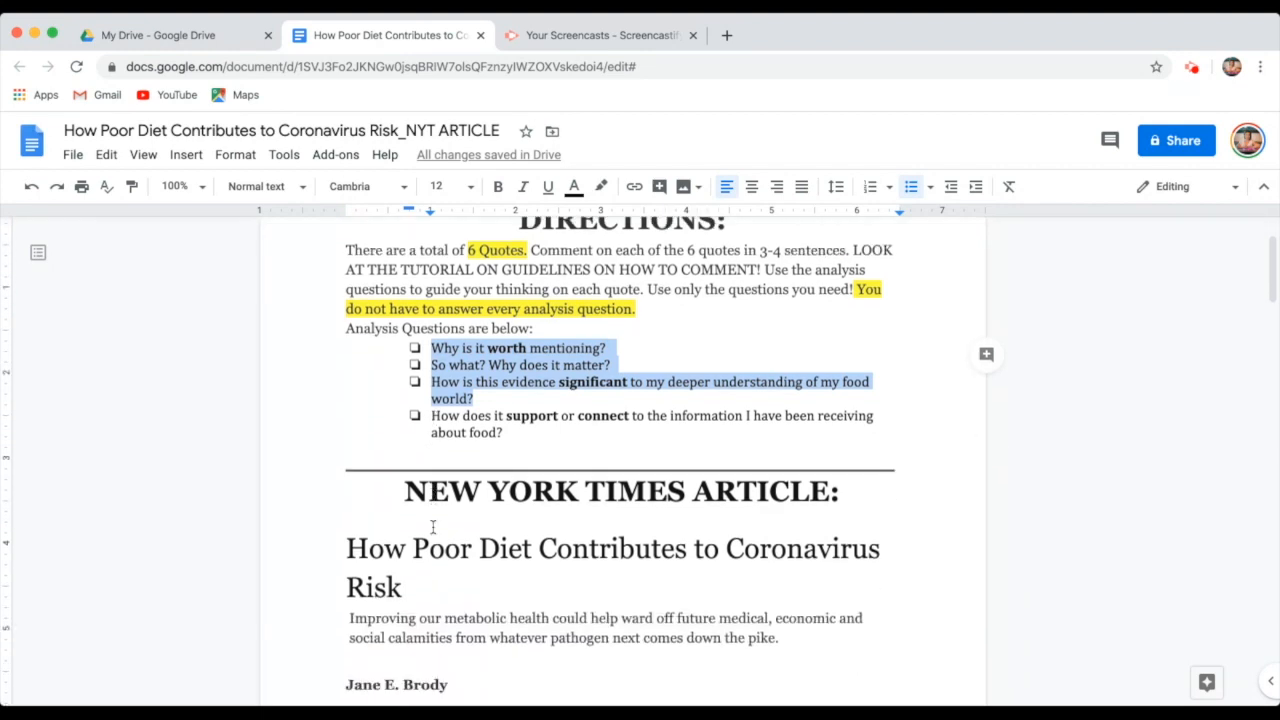
{"action": "scroll", "coordinate": [432, 527], "scroll_direction": "down", "scroll_amount": 3}
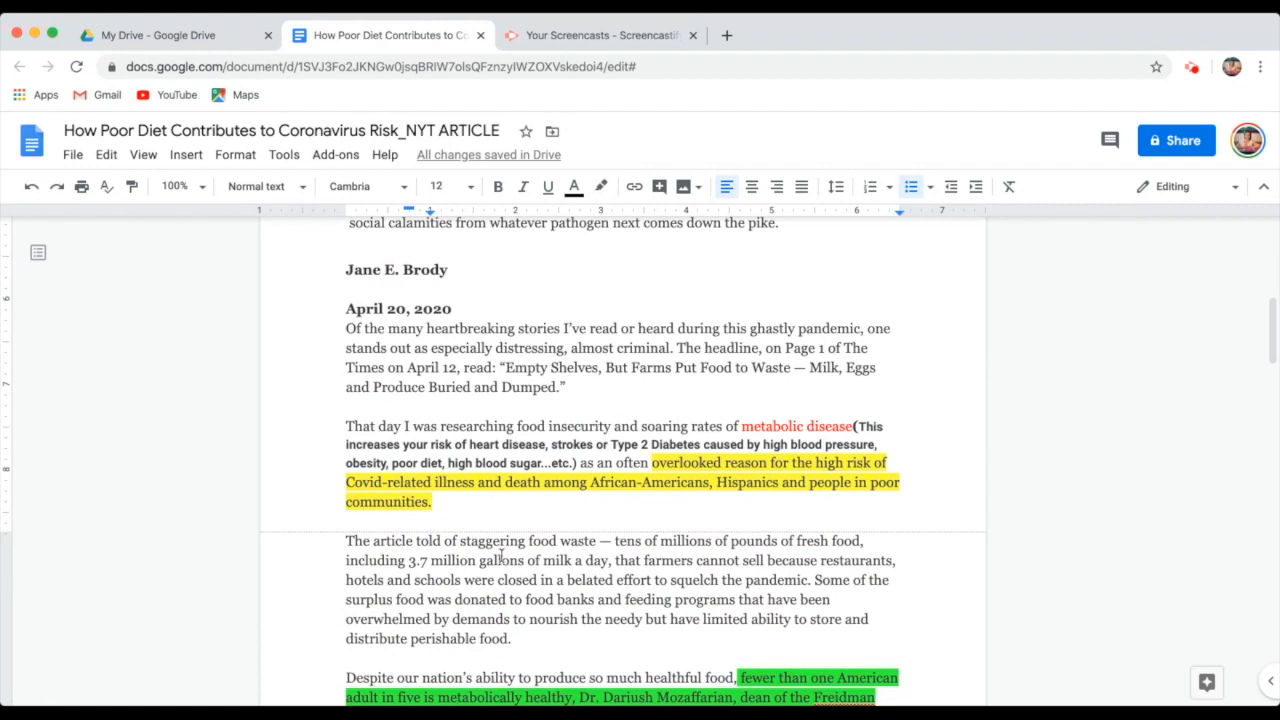
{"action": "scroll", "coordinate": [620, 528], "scroll_direction": "down", "scroll_amount": 1}
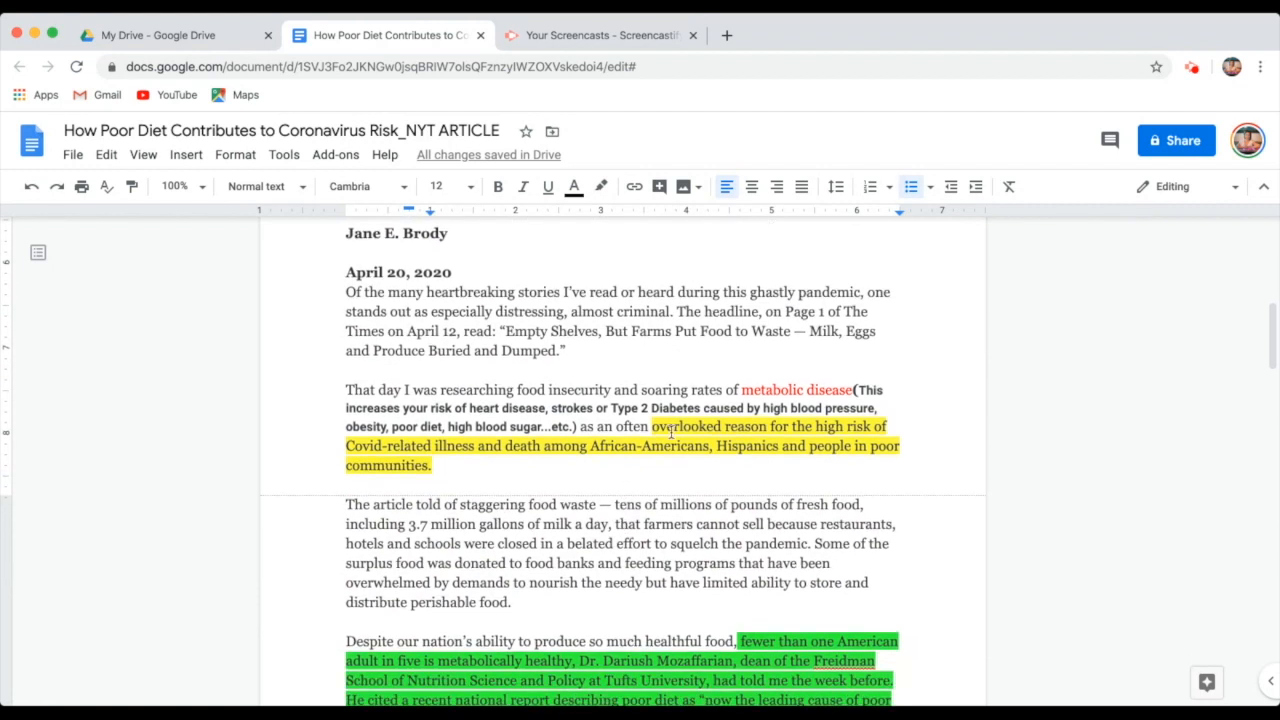
{"action": "left_click", "coordinate": [652, 426]}
{"action": "left_click_drag", "start_coordinate": [652, 426], "coordinate": [653, 460]}
{"action": "left_click", "coordinate": [676, 437]}
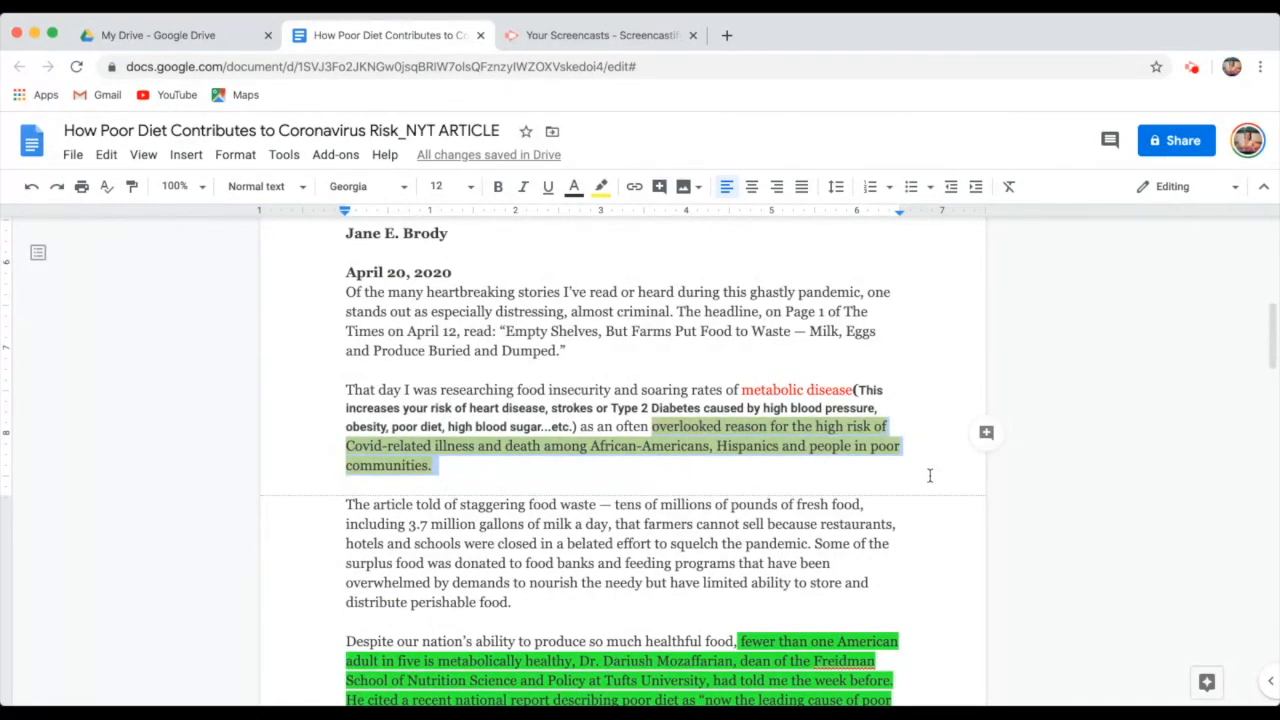
{"action": "left_click", "coordinate": [987, 436]}
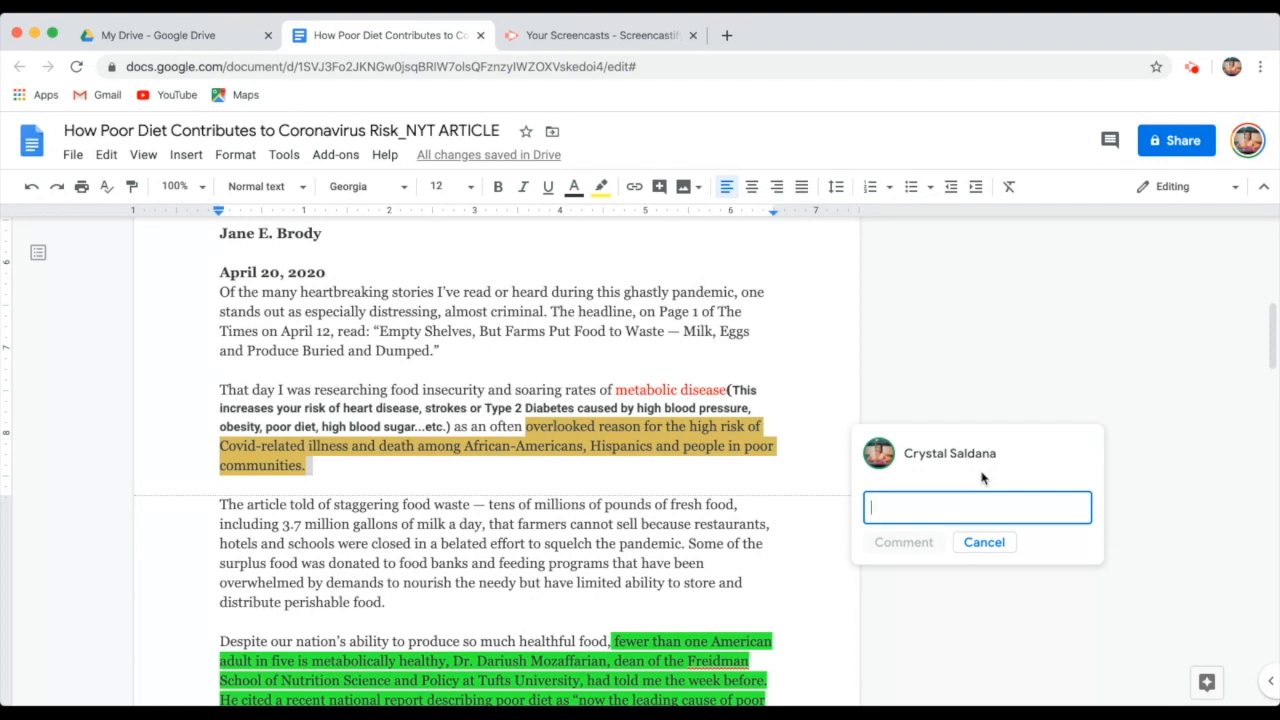
- Begin the comment with "Minority populations are being ignored and are high risk for Covid. They have"
{"action": "type", "text": "Minority"}
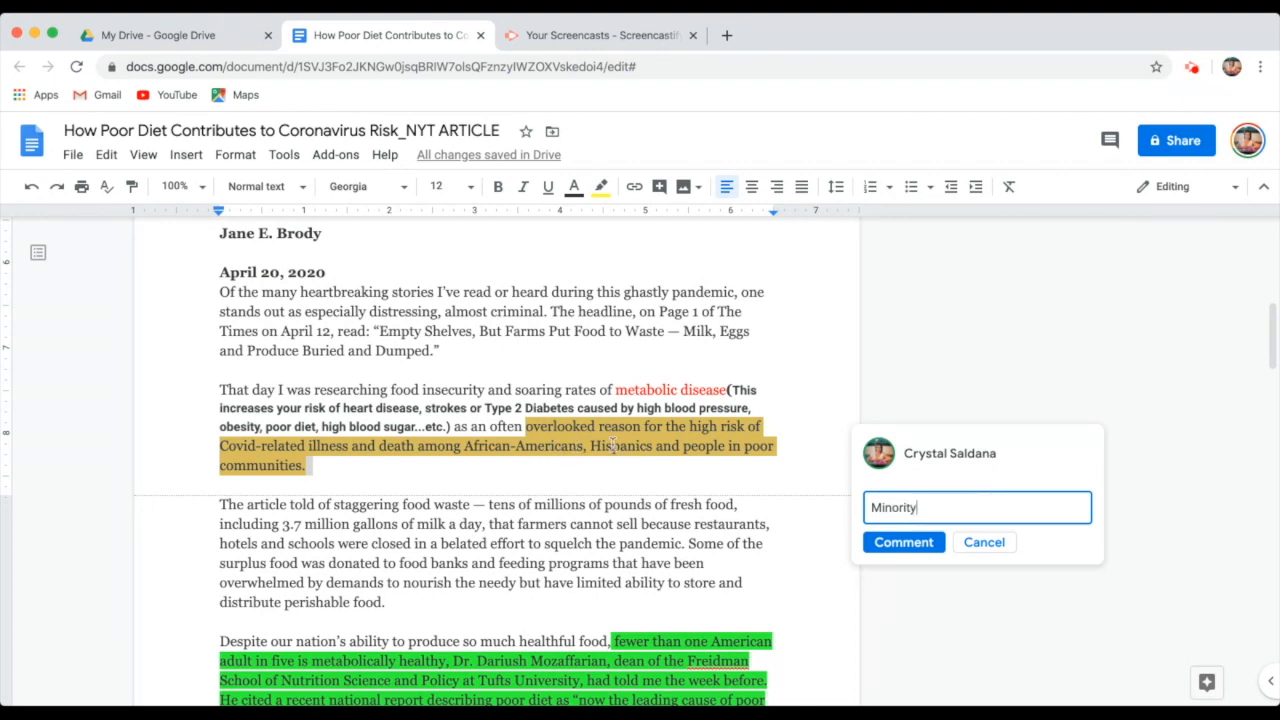
{"action": "type", "text": " popluations are being "}
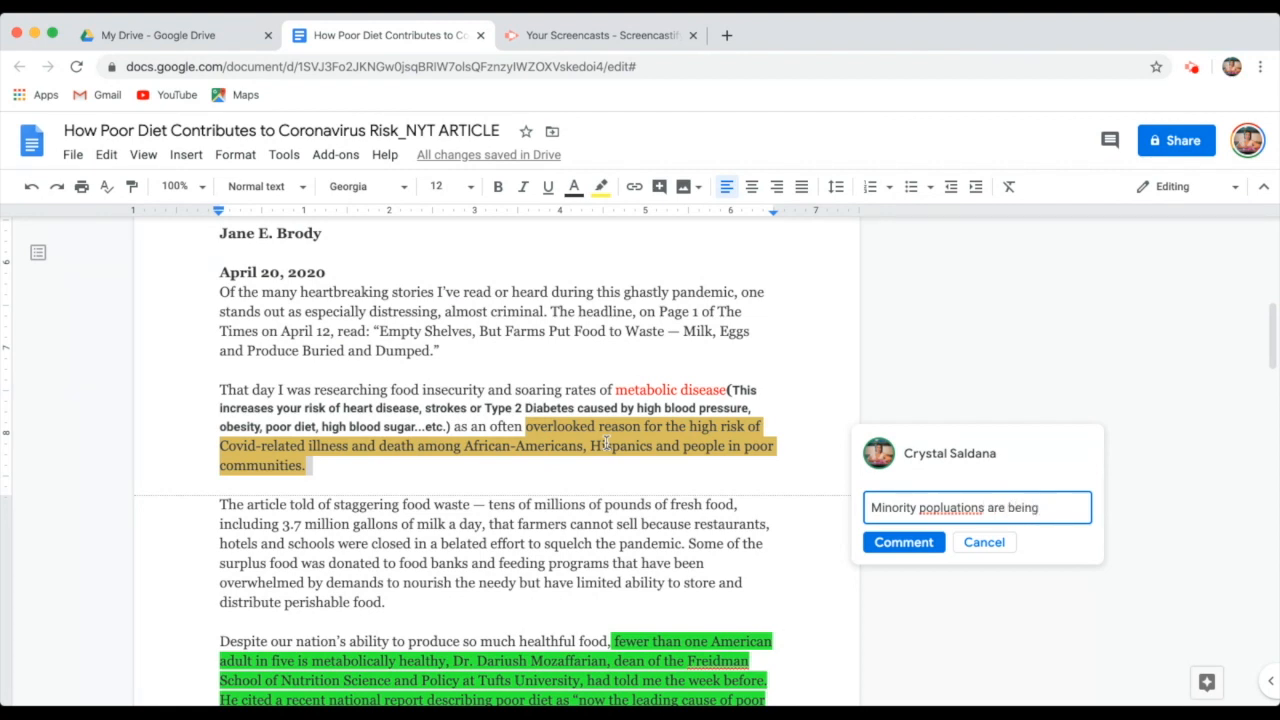
{"action": "type", "text": "ignored"}
{"action": "left_click", "coordinate": [949, 507]}
{"action": "key", "text": "BackSpace"}
{"action": "key", "text": "BackSpace"}
{"action": "type", "text": "ul and a"}
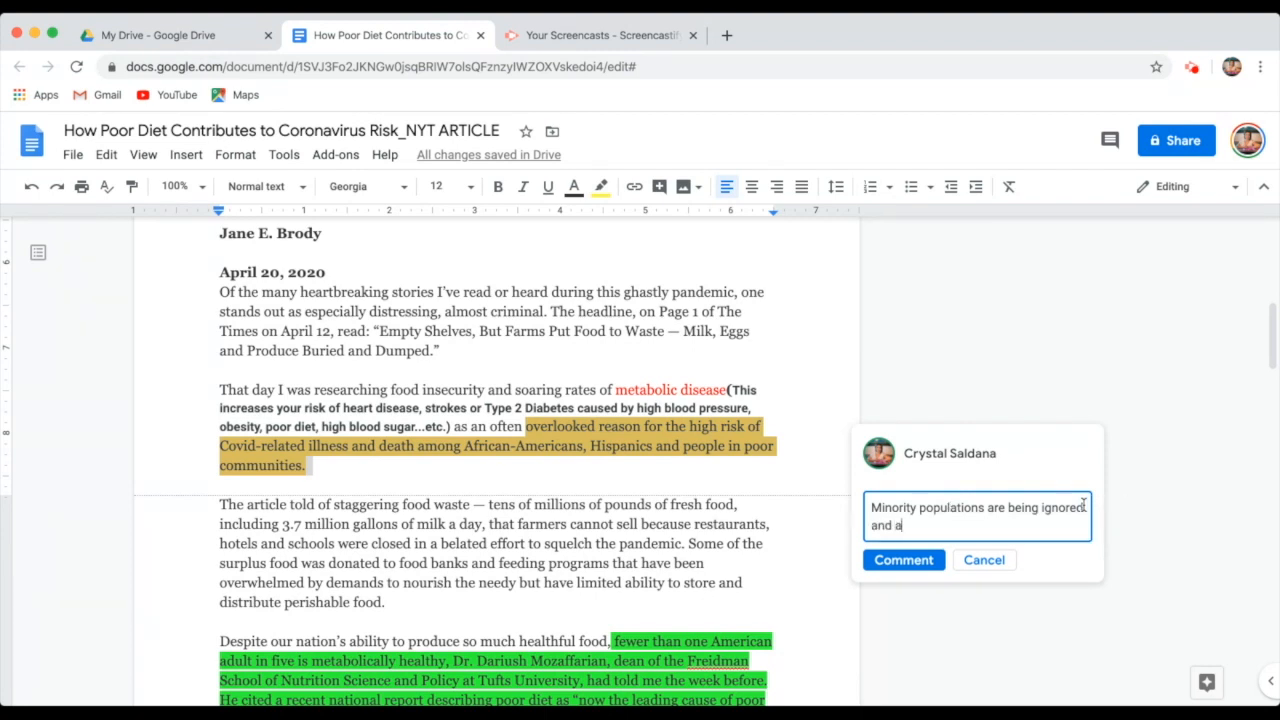
{"action": "type", "text": "re high wi"}
{"action": "key", "text": "BackSpace"}
{"action": "type", "text": "risk for Covid. They have"}
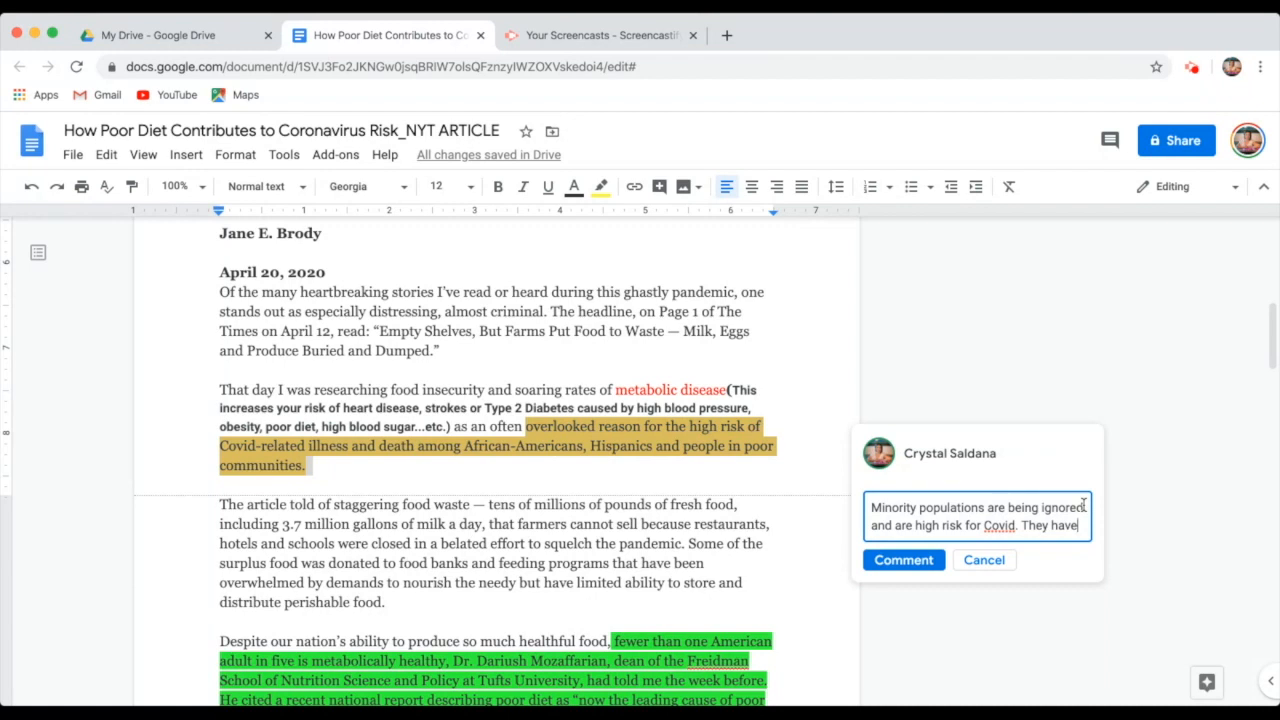
- Continue the comment with "the highest amounts of metabolic disease and are not receiving the attention they deserve. Their"
{"action": "type", "text": "the high"}
{"action": "type", "text": "est amounts "}
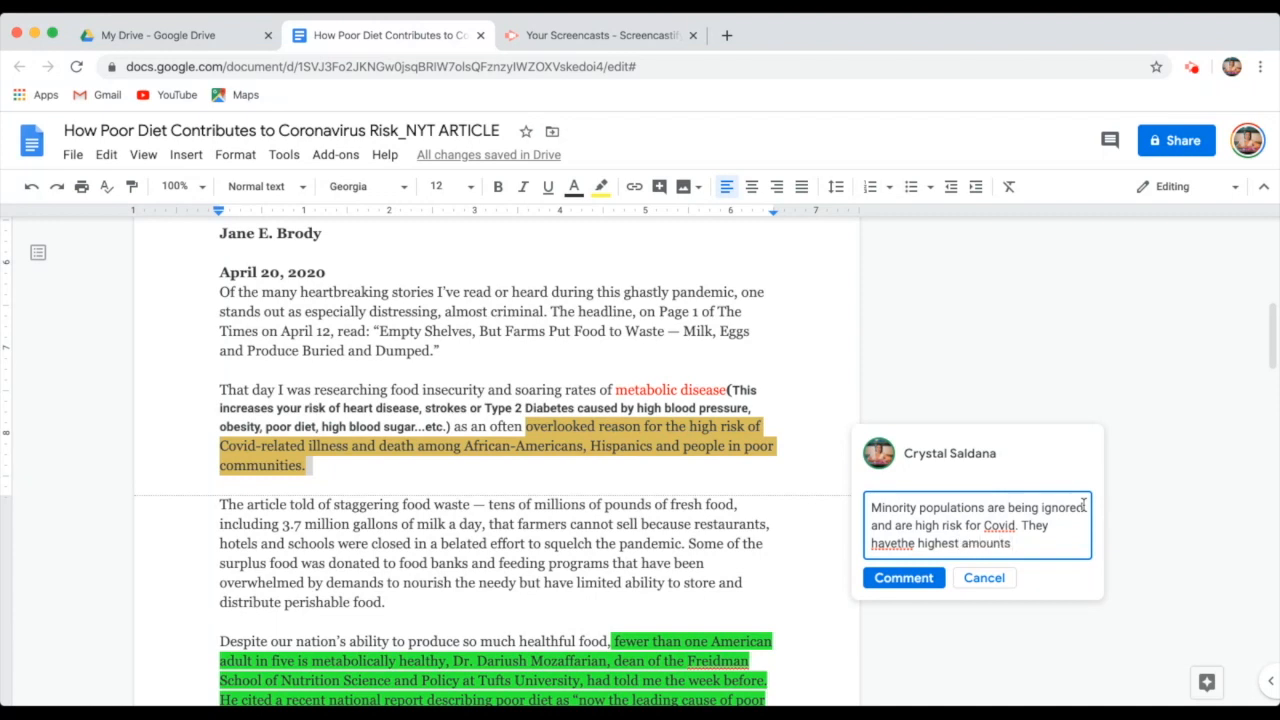
{"action": "type", "text": "of metabolic"}
{"action": "left_click", "coordinate": [897, 543]}
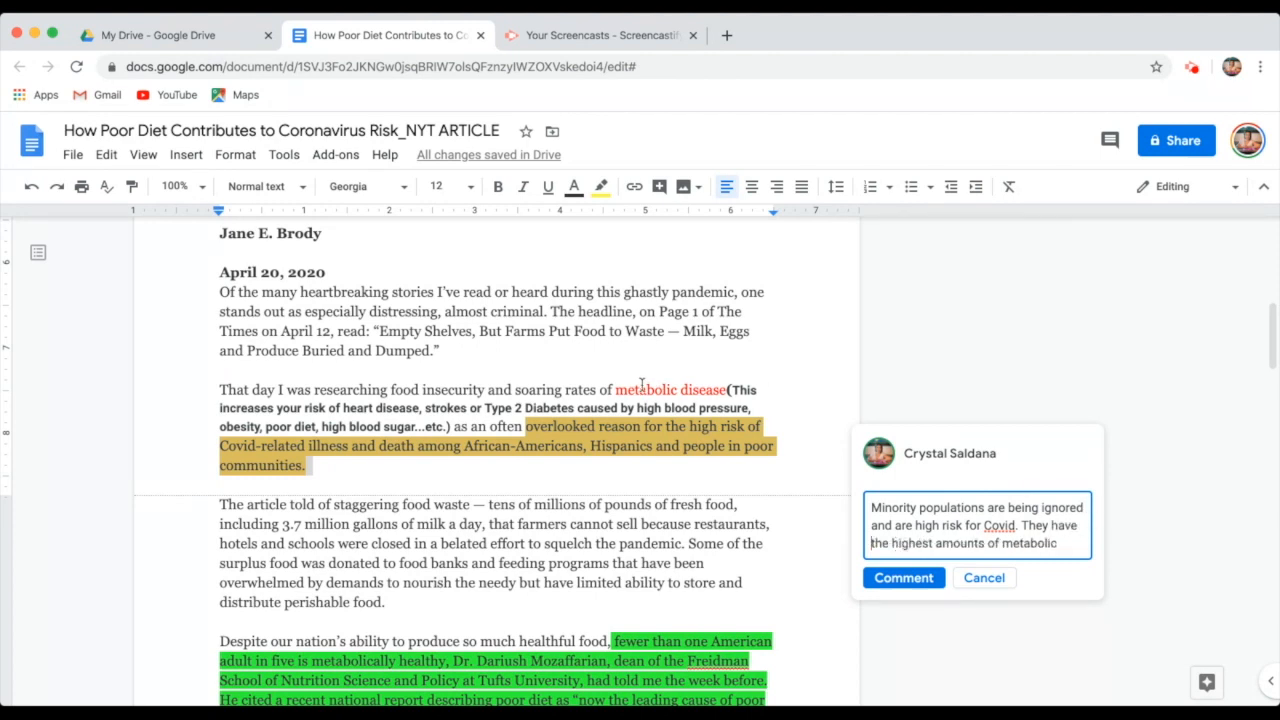
{"action": "left_click", "coordinate": [1068, 541]}
{"action": "type", "text": "disease and are not receiving"}
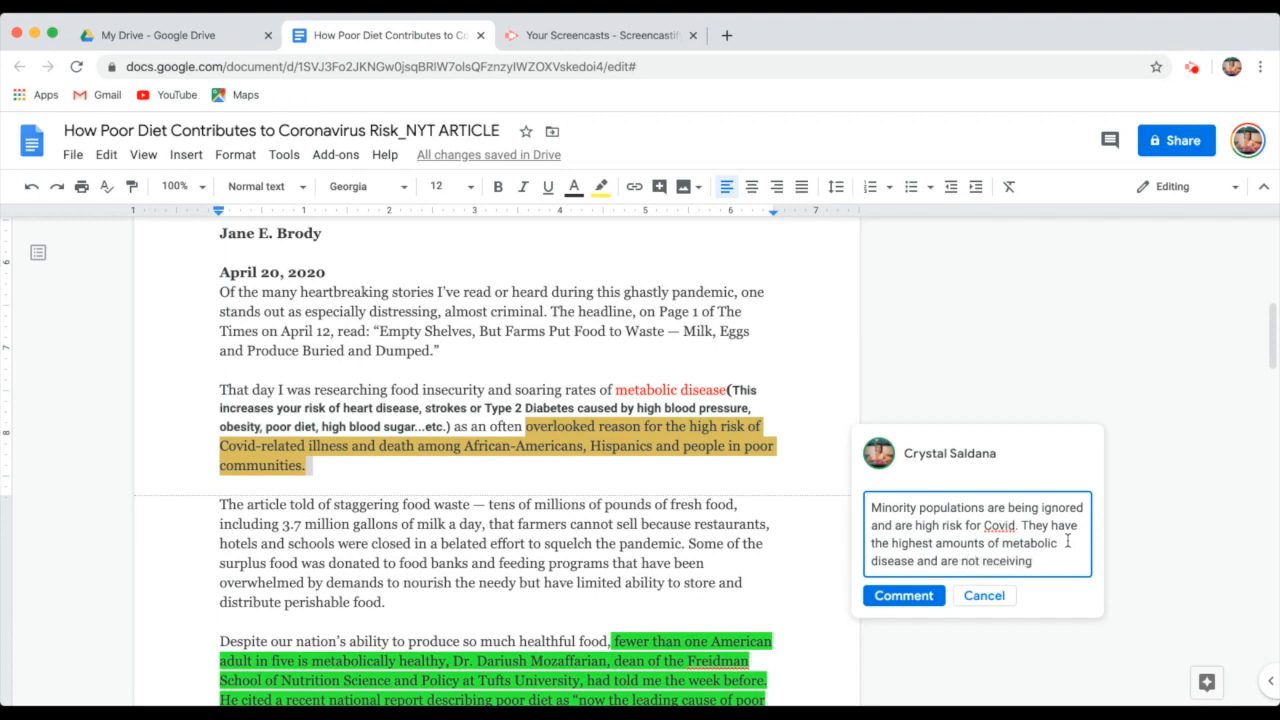
{"action": "type", "text": " the attenti"}
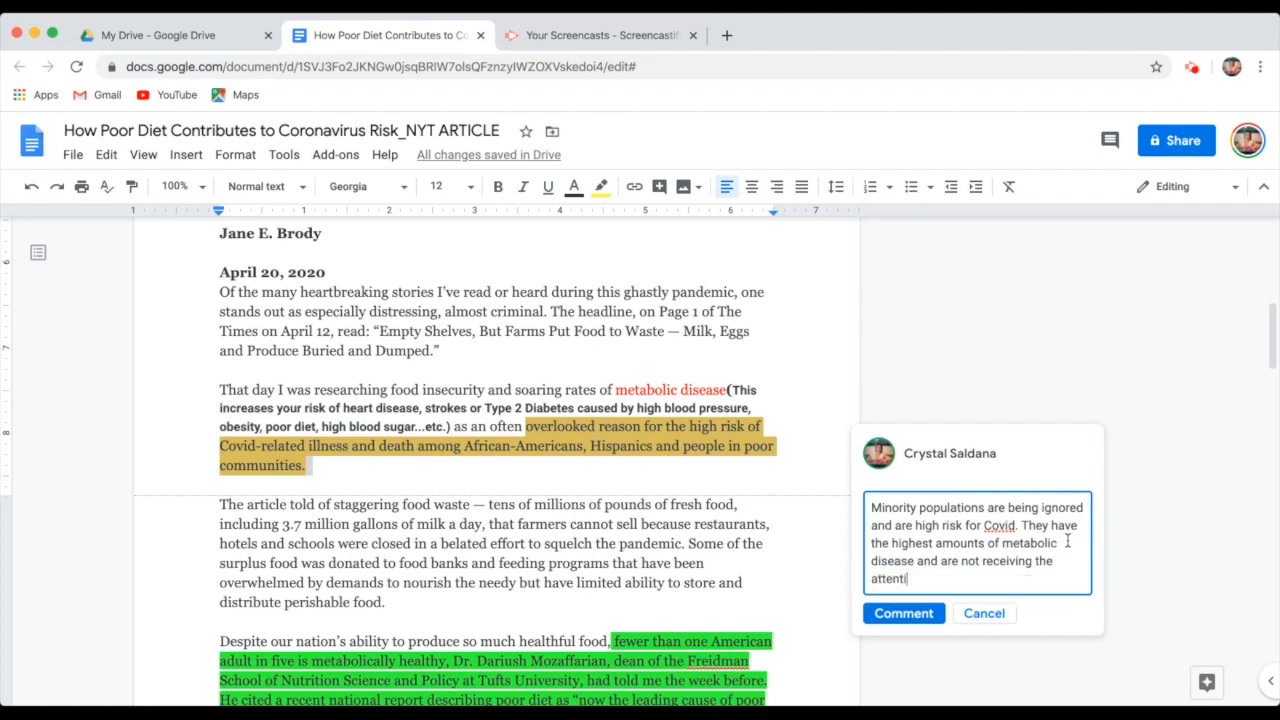
{"action": "type", "text": "on they derv"}
{"action": "key", "text": "BackSpace"}
{"action": "key", "text": "BackSpace"}
{"action": "type", "text": "eserve. Their"}
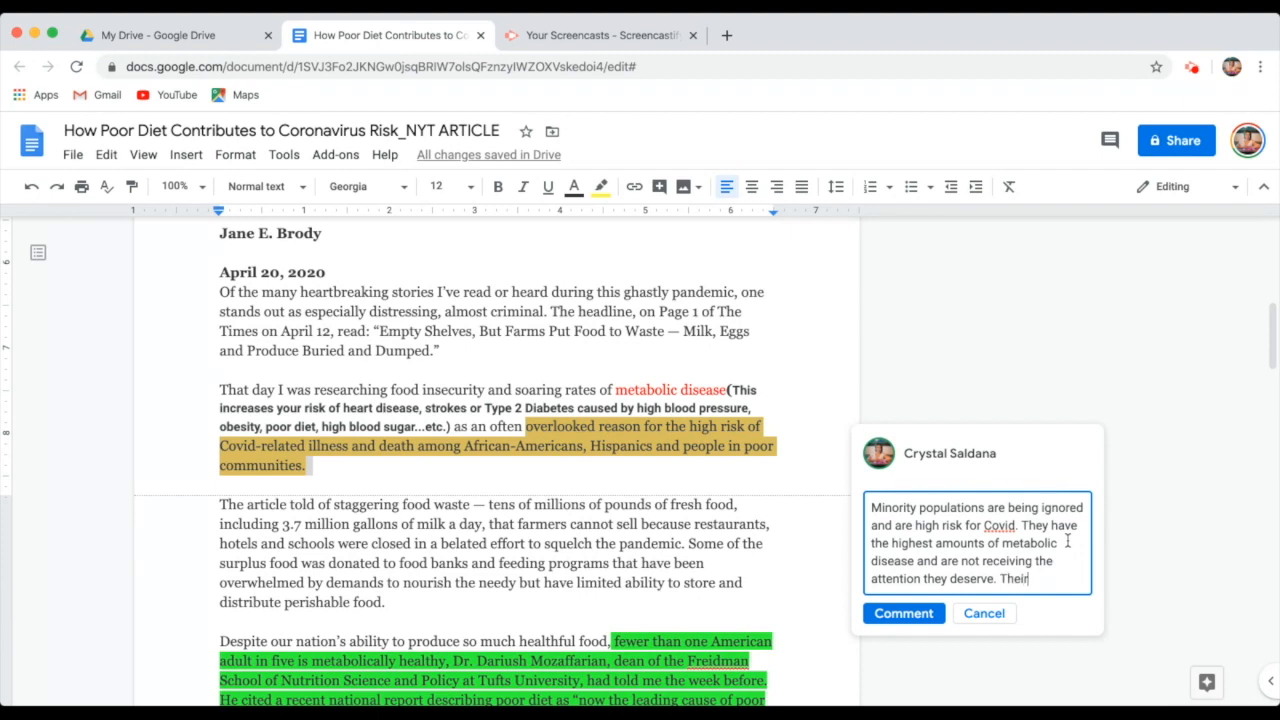
- Finish the comment text with "food world is not helping them survive. It's making the already bad situation worse."
{"action": "type", "text": " food world is not helpin"}
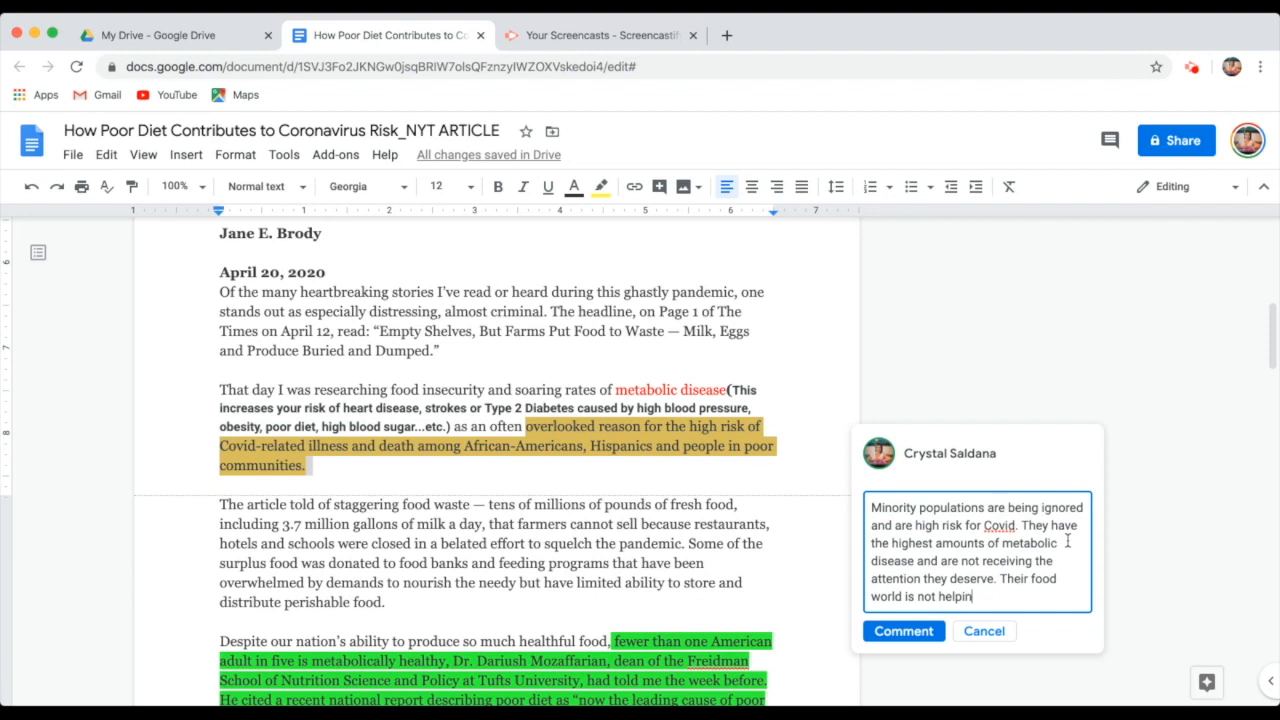
{"action": "type", "text": "g them sruvic"}
{"action": "type", "text": "ve"}
{"action": "key", "text": "BackSpace"}
{"action": "key", "text": "BackSpace"}
{"action": "key", "text": "BackSpace"}
{"action": "key", "text": "BackSpace"}
{"action": "key", "text": "BackSpace"}
{"action": "type", "text": "rvive. It's making the already bad sit"}
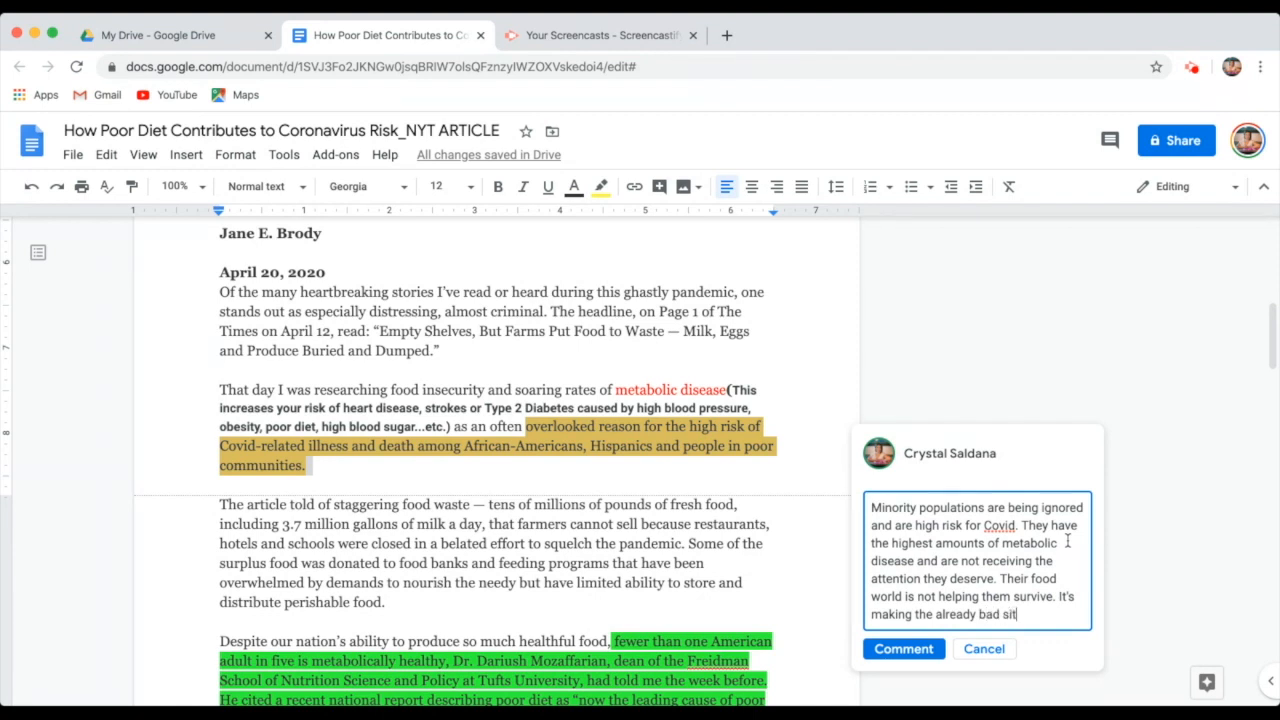
{"action": "type", "text": "uation worse."}
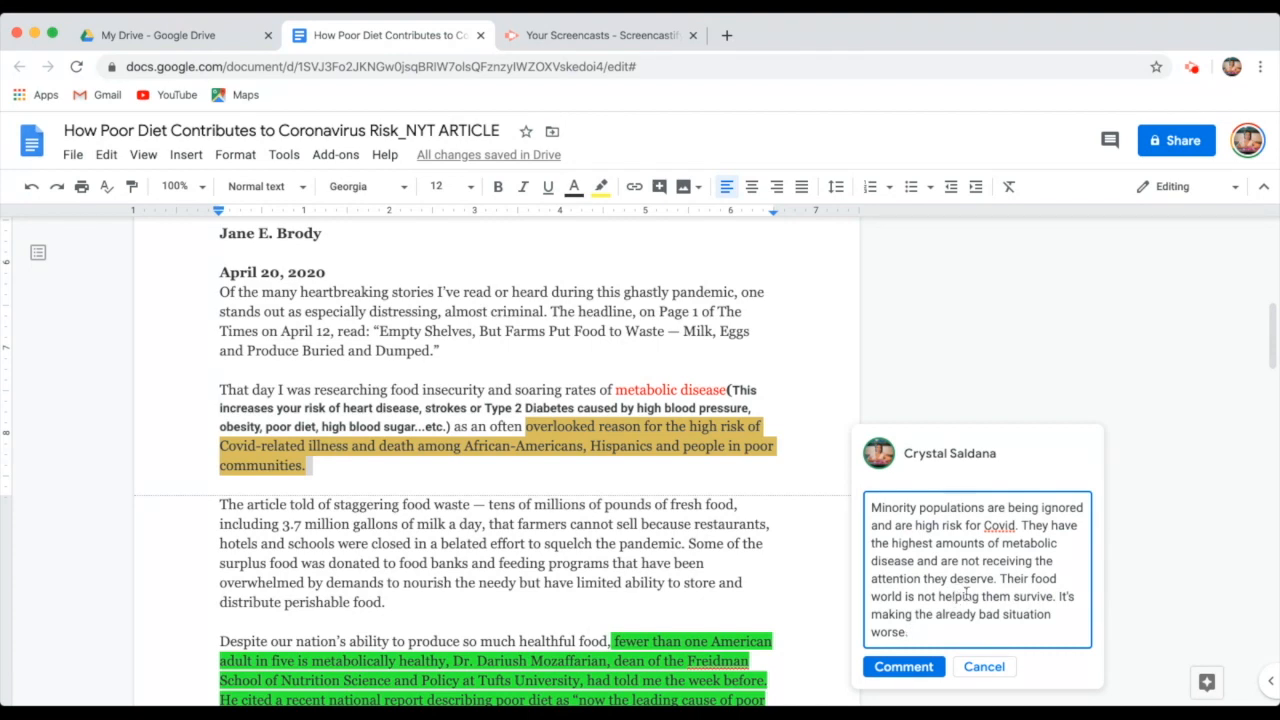
- Check the comment against the analysis questions in the directions and post it on the first yellow quote
{"action": "scroll", "coordinate": [935, 592], "scroll_direction": "down", "scroll_amount": 1}
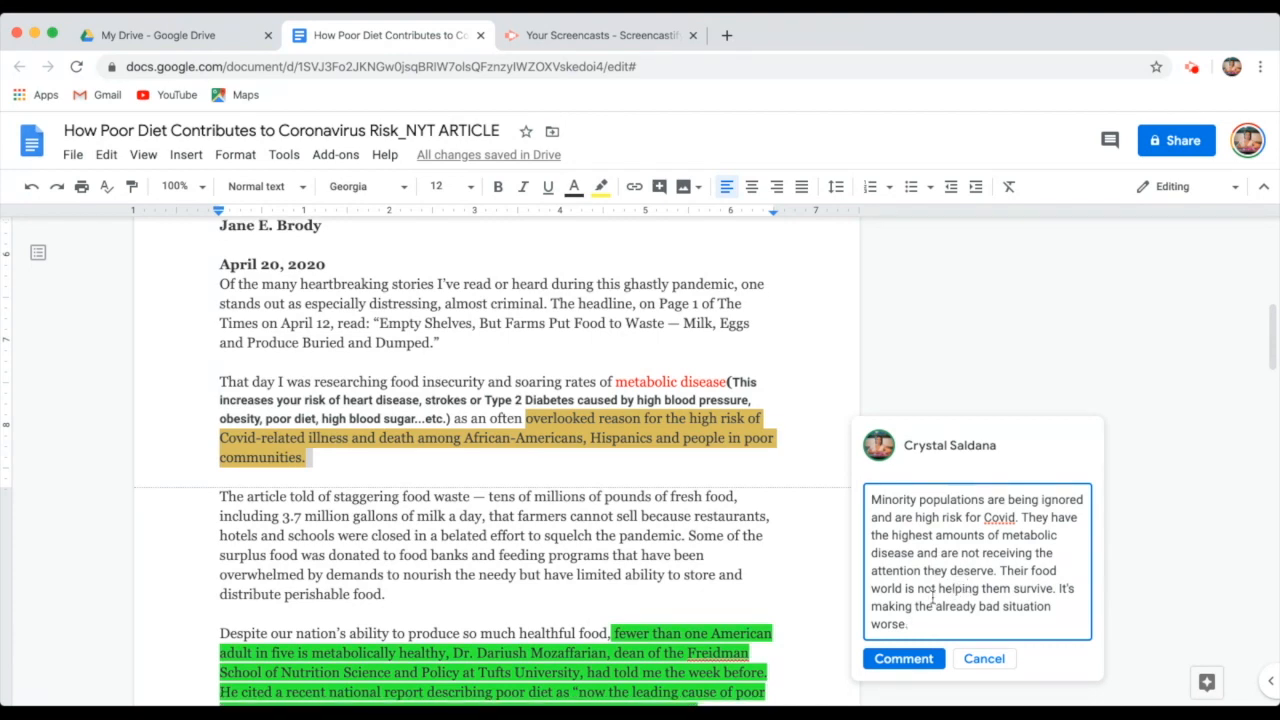
{"action": "scroll", "coordinate": [782, 419], "scroll_direction": "up", "scroll_amount": 3}
{"action": "scroll", "coordinate": [782, 419], "scroll_direction": "up", "scroll_amount": 3}
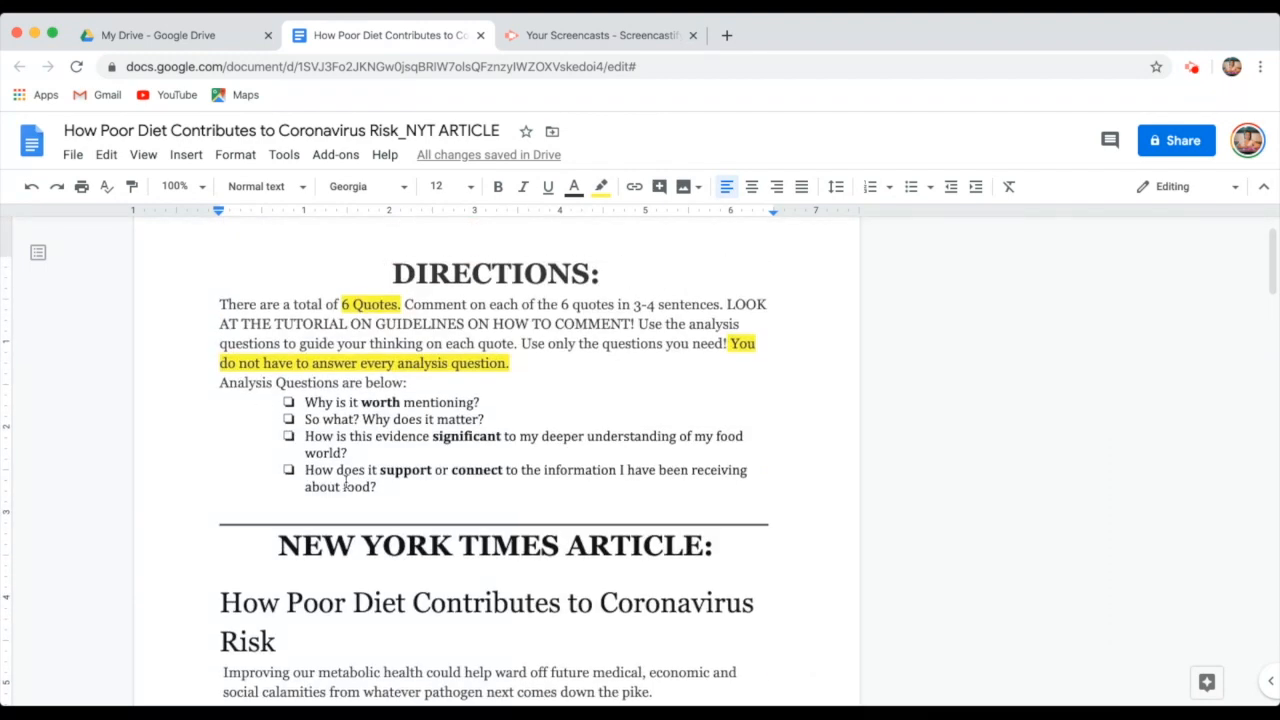
{"action": "scroll", "coordinate": [345, 484], "scroll_direction": "down", "scroll_amount": 7}
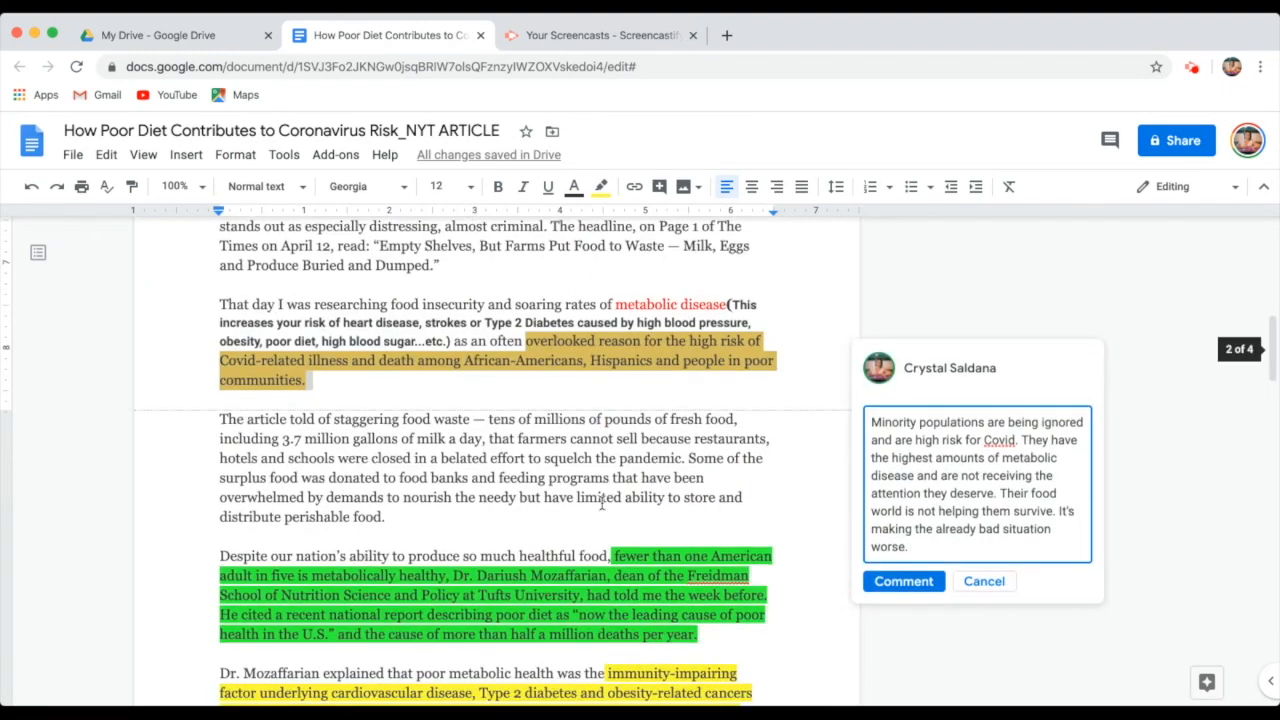
{"action": "left_click", "coordinate": [885, 585]}
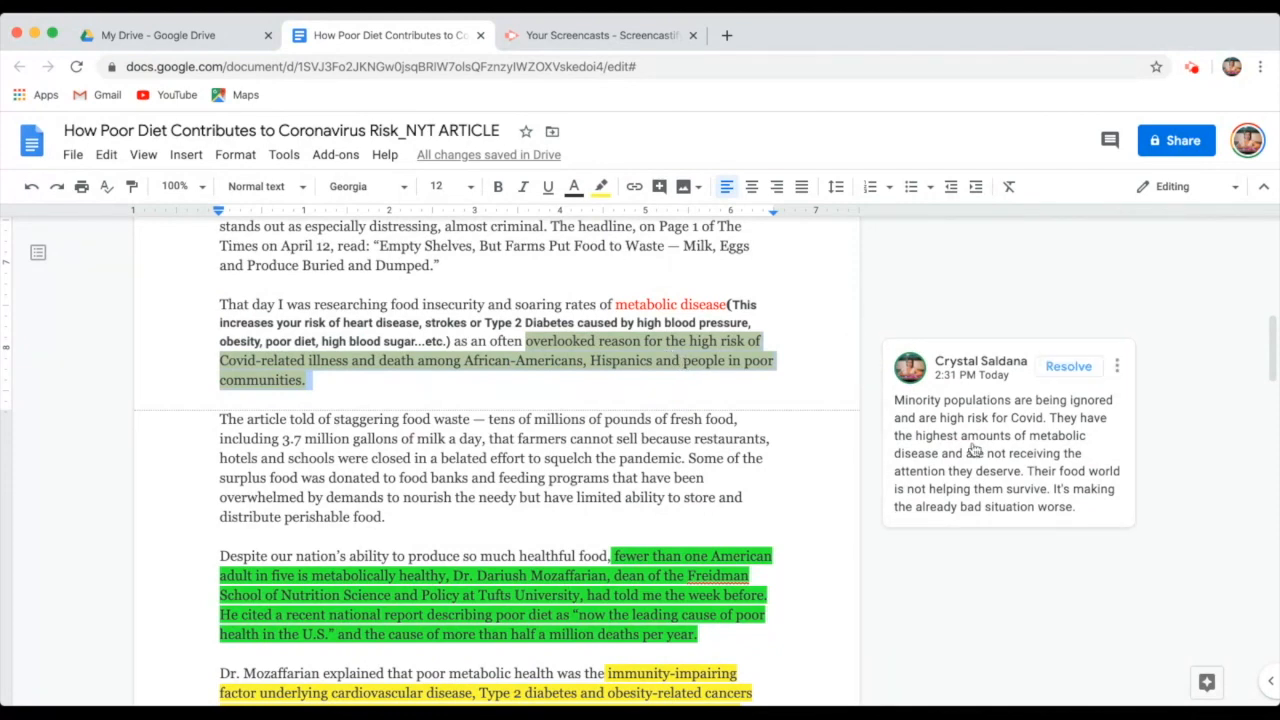
- Examine the first green quote on metabolic health and the two yellow quotes that follow it as passages needing comments
{"action": "scroll", "coordinate": [807, 600], "scroll_direction": "down", "scroll_amount": 2}
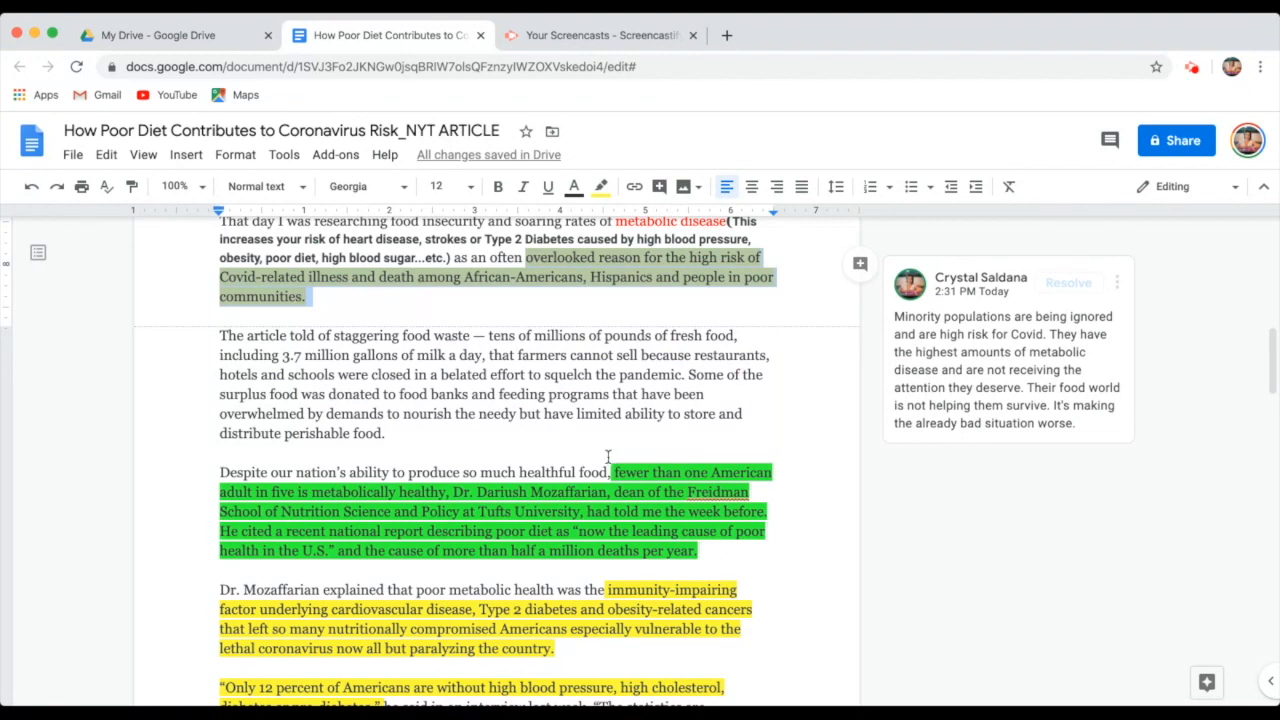
{"action": "left_click_drag", "start_coordinate": [612, 472], "coordinate": [701, 549]}
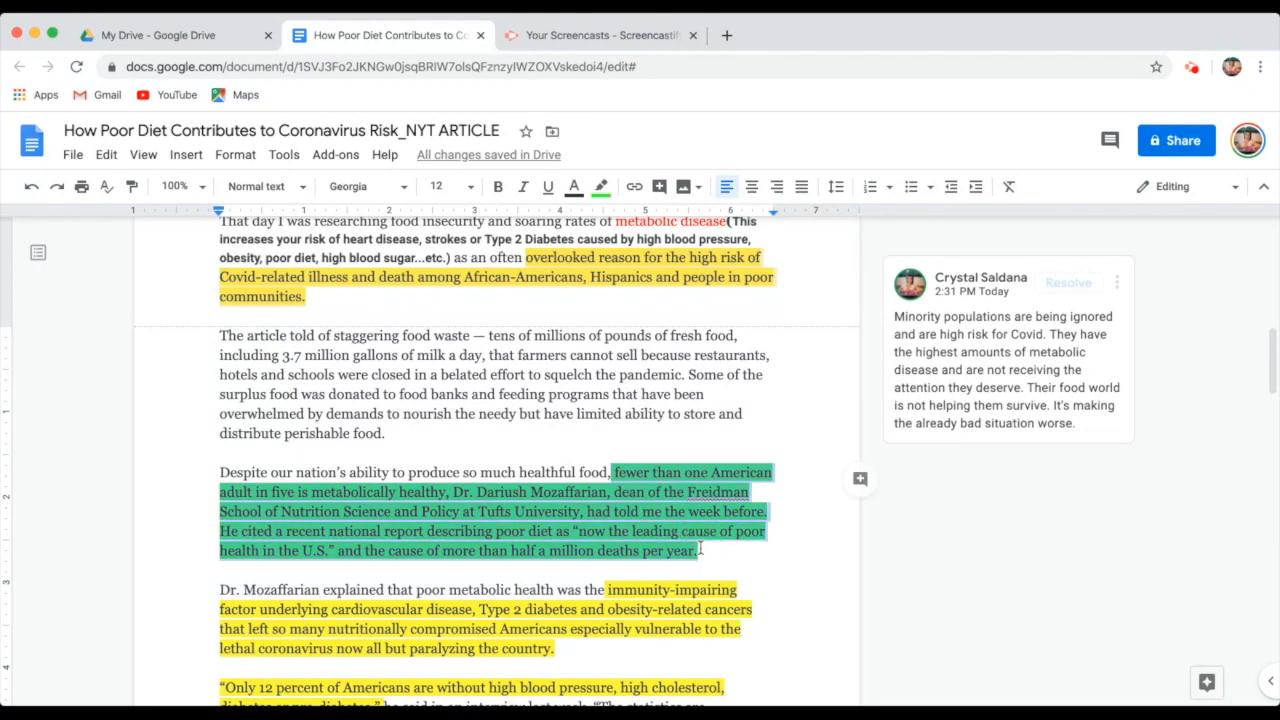
{"action": "left_click", "coordinate": [630, 628]}
{"action": "left_click_drag", "start_coordinate": [607, 590], "coordinate": [614, 668]}
{"action": "scroll", "coordinate": [614, 668], "scroll_direction": "down", "scroll_amount": 1}
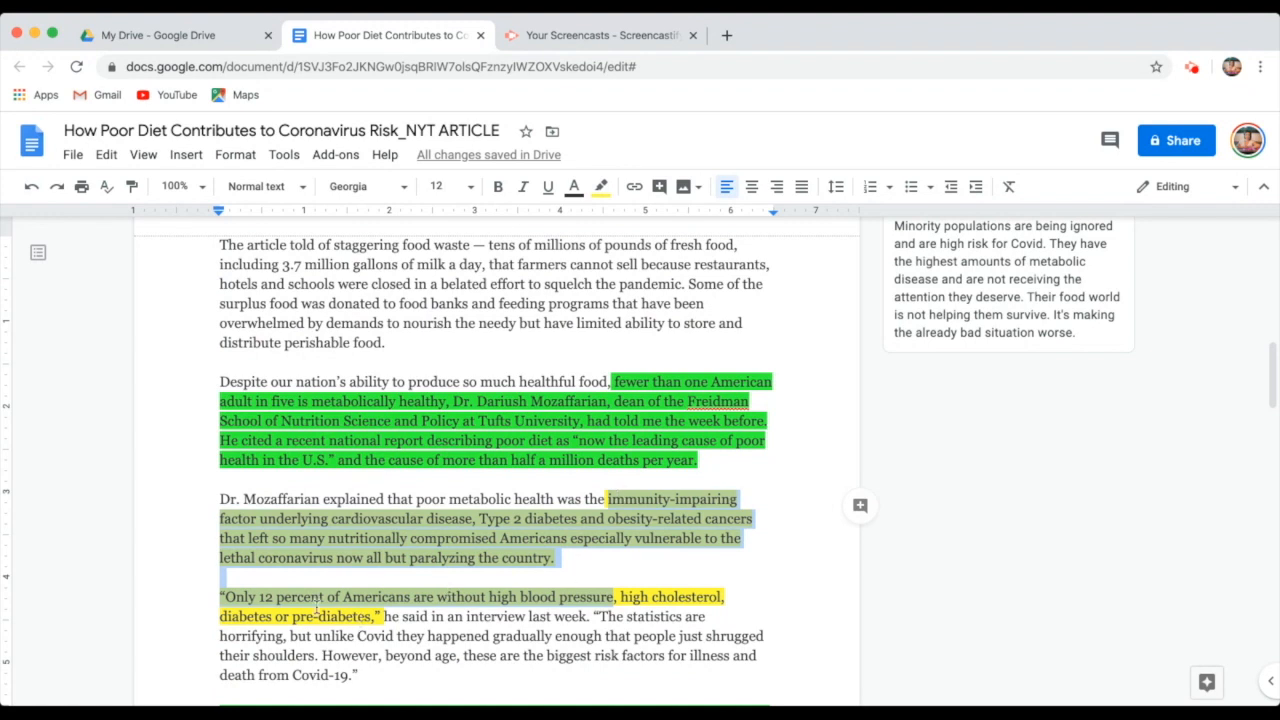
{"action": "left_click", "coordinate": [380, 616]}
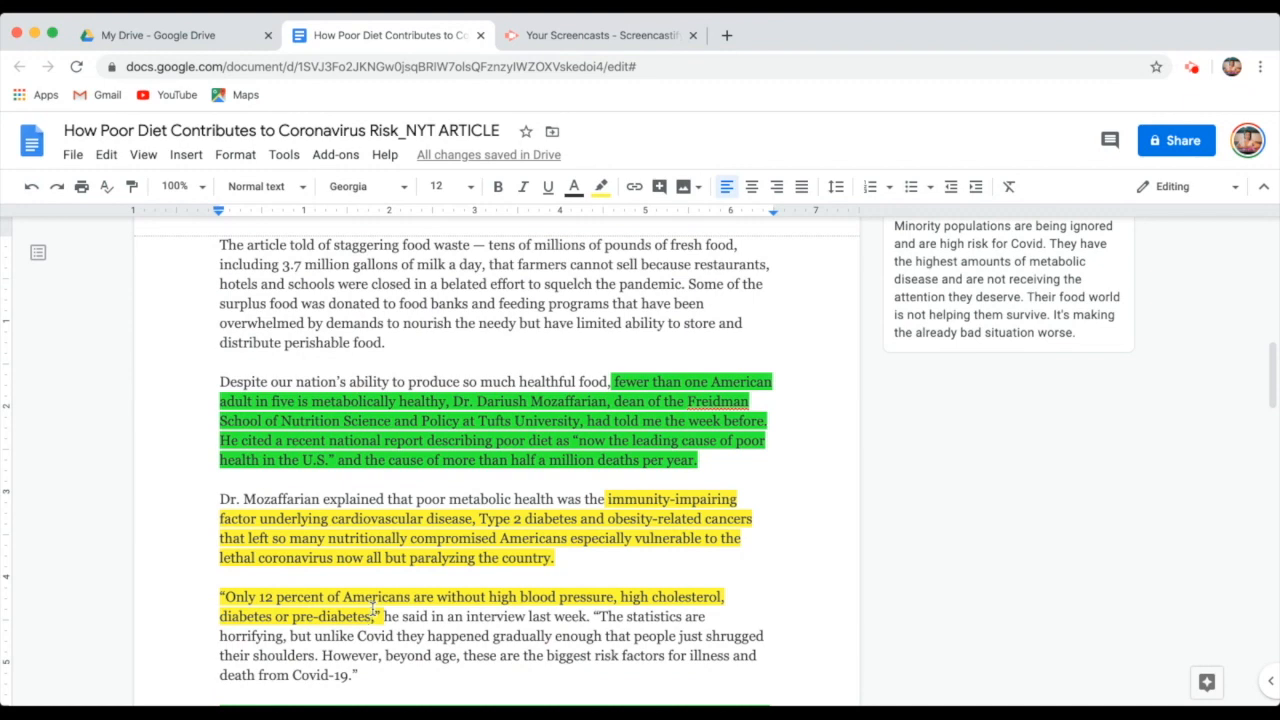
{"action": "scroll", "coordinate": [786, 349], "scroll_direction": "up", "scroll_amount": 2}
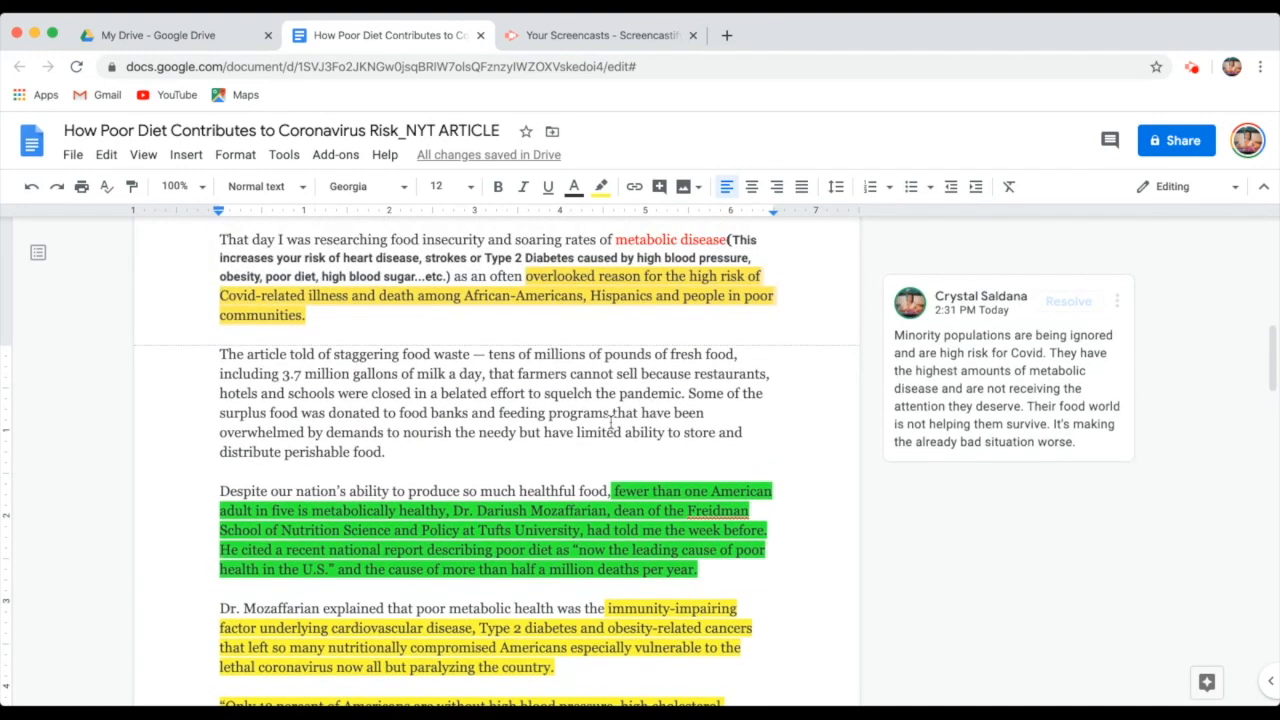
{"action": "scroll", "coordinate": [632, 580], "scroll_direction": "down", "scroll_amount": 1}
{"action": "scroll", "coordinate": [632, 582], "scroll_direction": "down", "scroll_amount": 1}
{"action": "left_click_drag", "start_coordinate": [613, 422], "coordinate": [700, 501]}
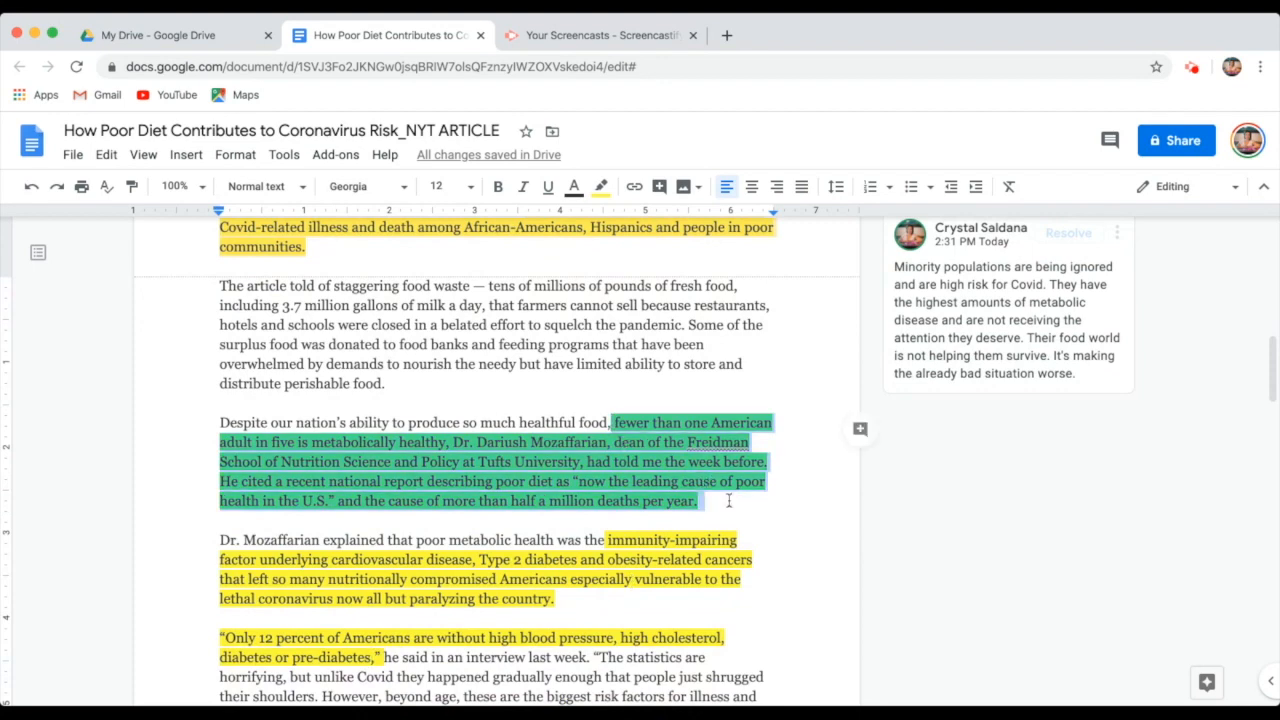
{"action": "left_click", "coordinate": [859, 432]}
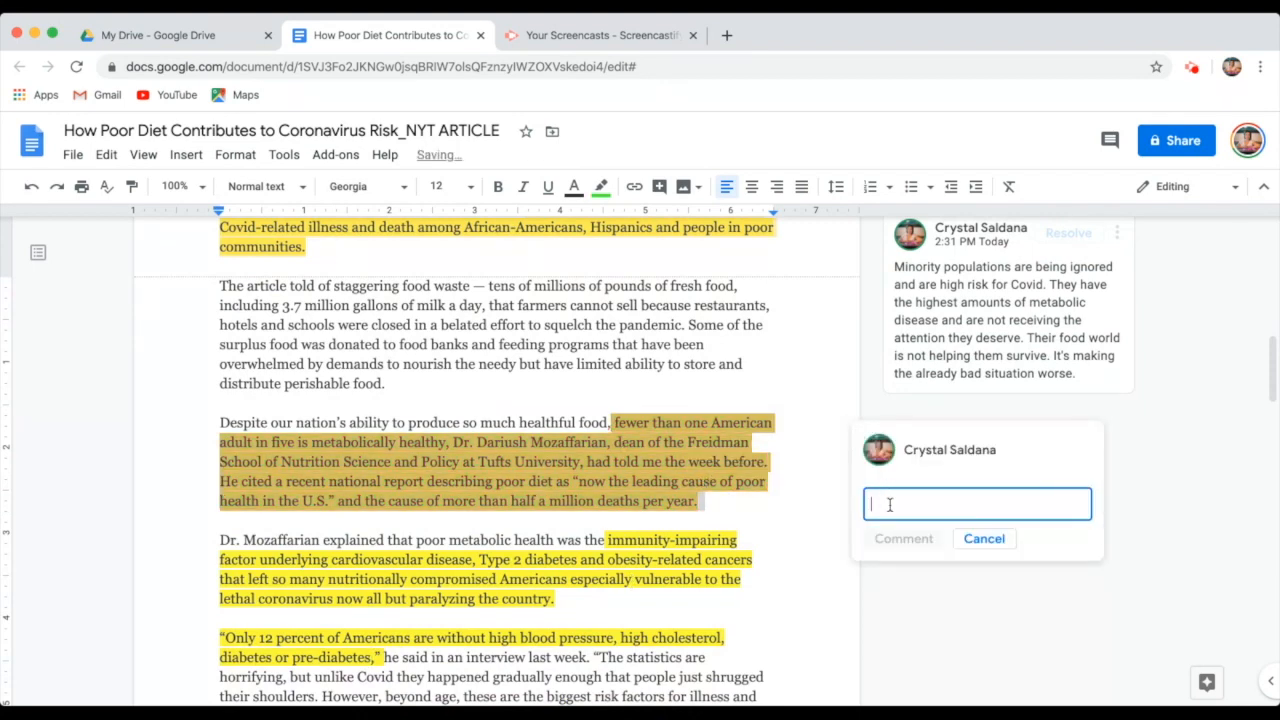
{"action": "scroll", "coordinate": [890, 510], "scroll_direction": "down", "scroll_amount": 2}
{"action": "scroll", "coordinate": [890, 510], "scroll_direction": "down", "scroll_amount": 5}
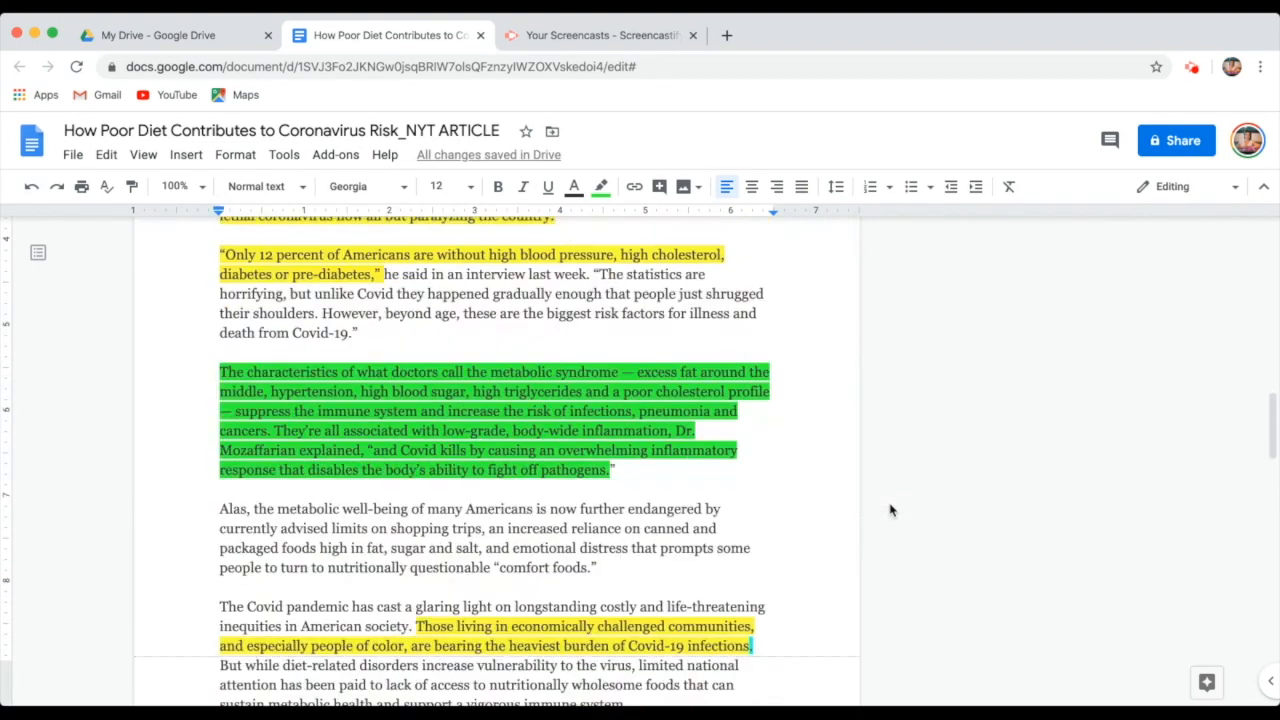
{"action": "scroll", "coordinate": [891, 510], "scroll_direction": "up", "scroll_amount": 8}
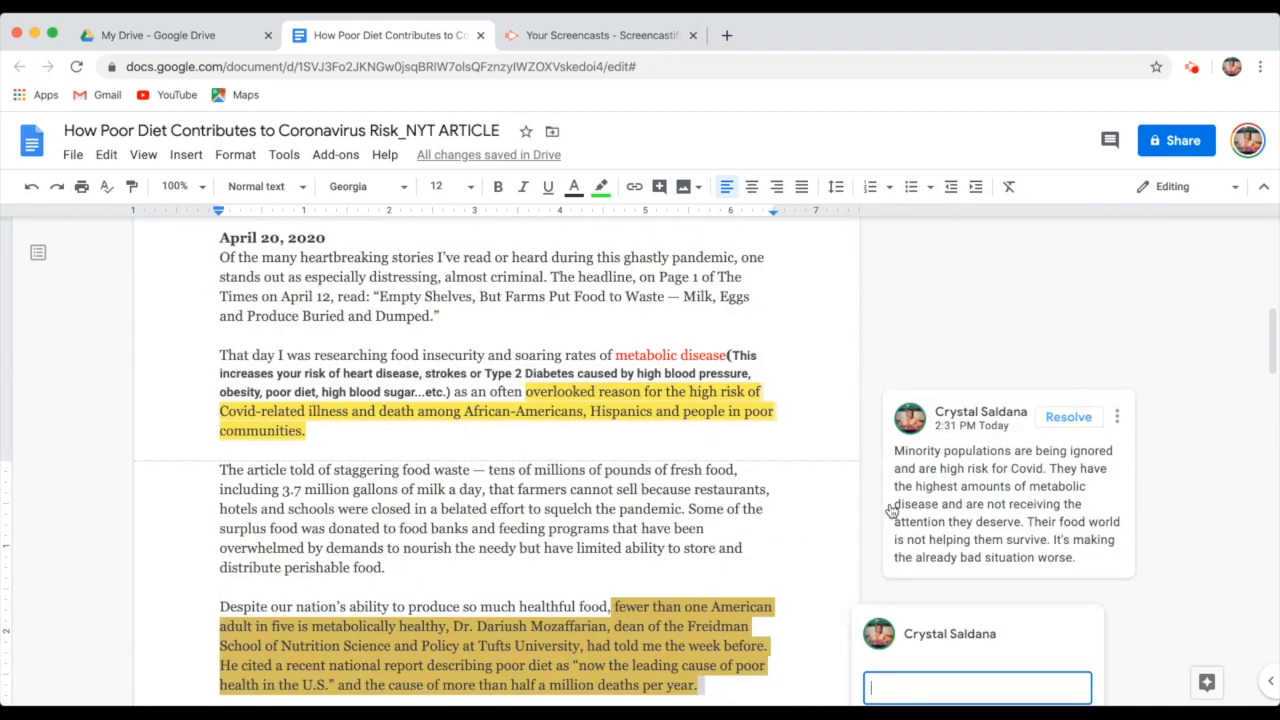
{"action": "scroll", "coordinate": [890, 510], "scroll_direction": "up", "scroll_amount": 1}
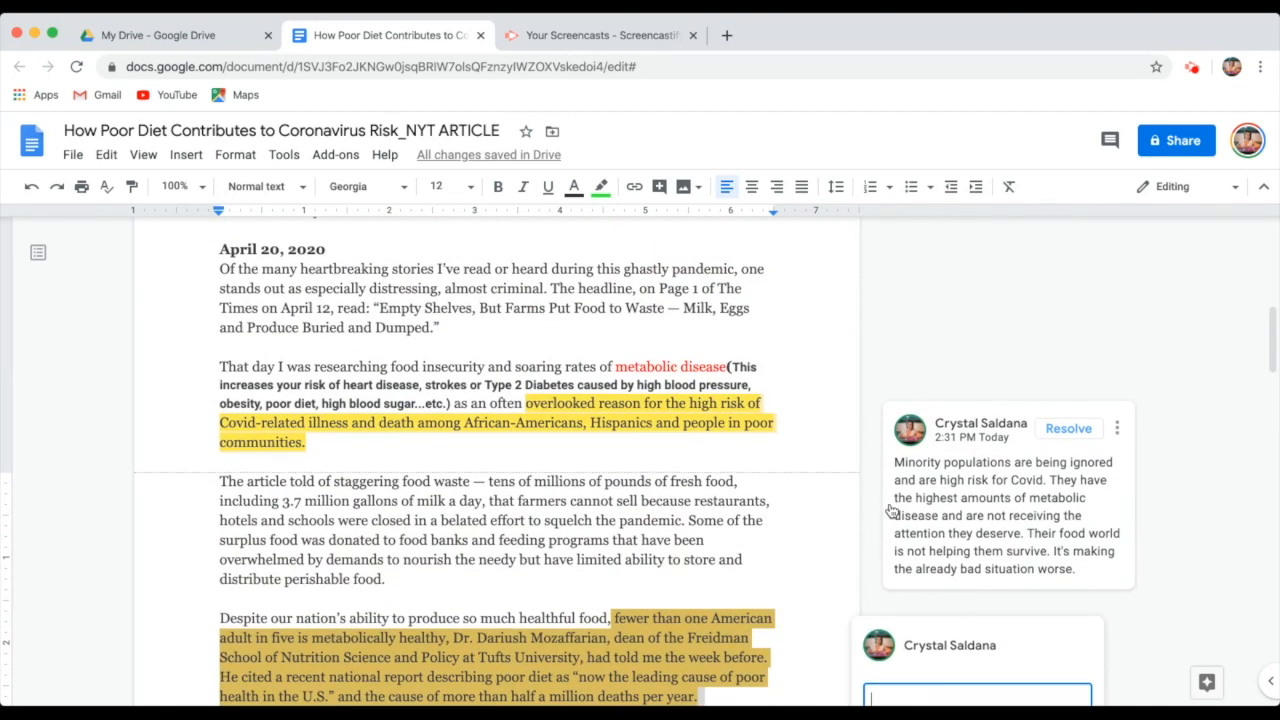
{"action": "scroll", "coordinate": [891, 511], "scroll_direction": "up", "scroll_amount": 1}
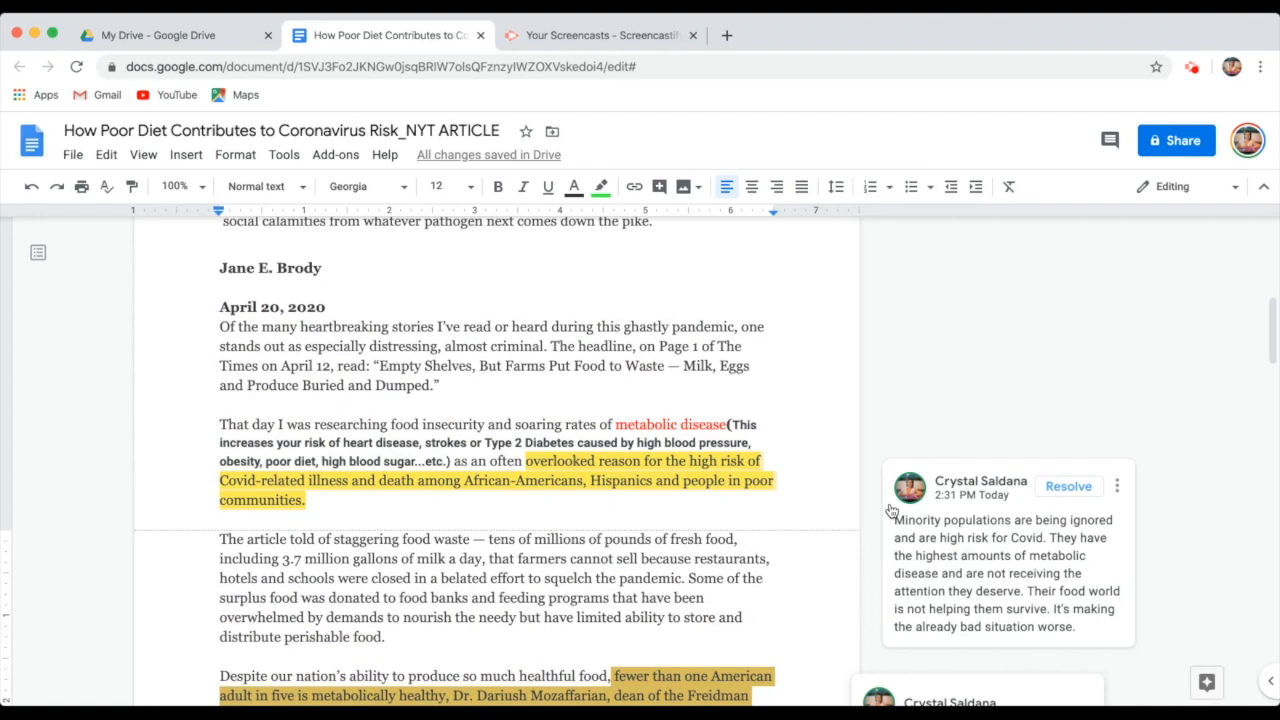
{"action": "scroll", "coordinate": [891, 511], "scroll_direction": "up", "scroll_amount": 5}
{"action": "scroll", "coordinate": [595, 317], "scroll_direction": "down", "scroll_amount": 5}
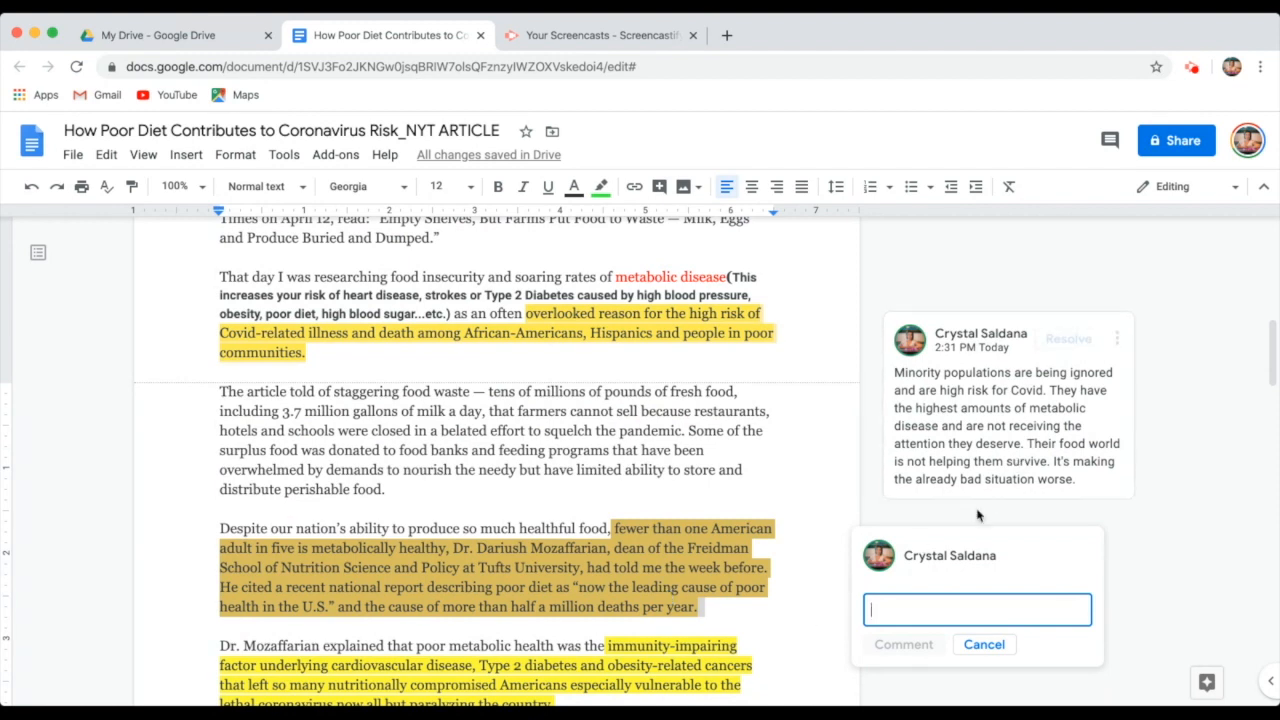
{"action": "left_click", "coordinate": [1160, 567]}
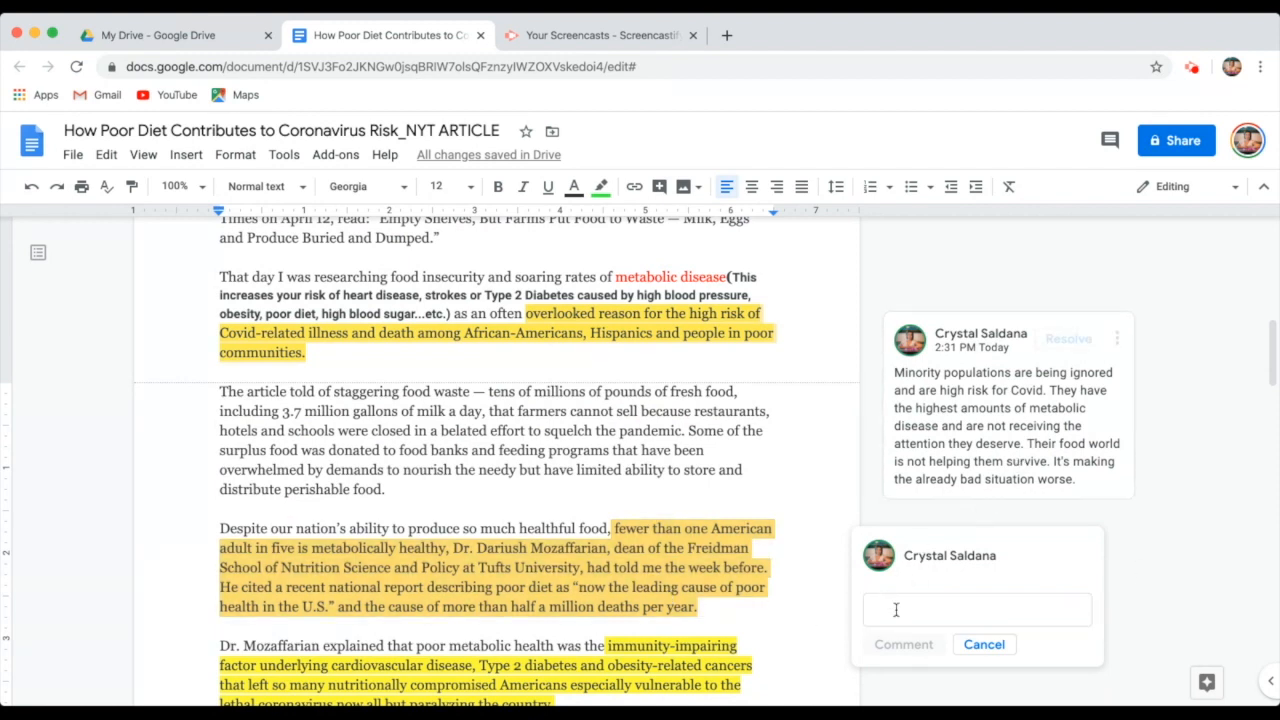
{"action": "left_click", "coordinate": [984, 644]}
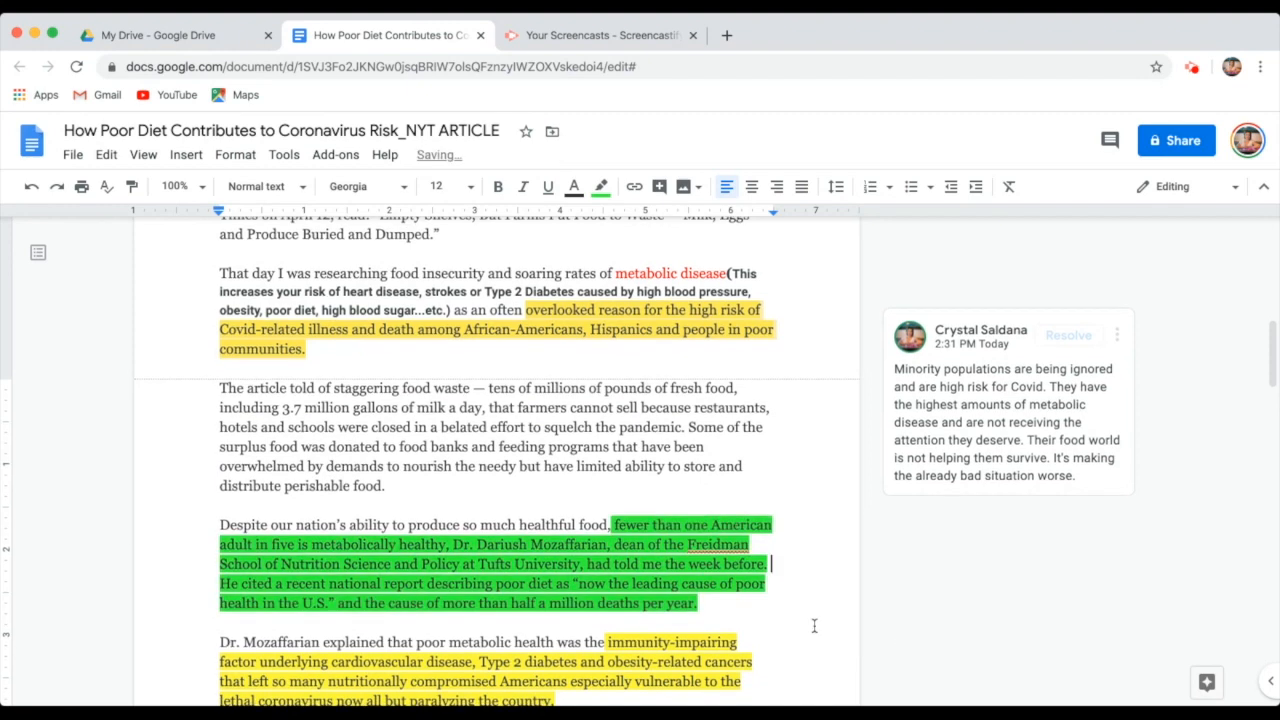
- Return to the analysis questions in the directions above the New York Times article
{"action": "scroll", "coordinate": [814, 626], "scroll_direction": "up", "scroll_amount": 2}
{"action": "scroll", "coordinate": [814, 626], "scroll_direction": "up", "scroll_amount": 1}
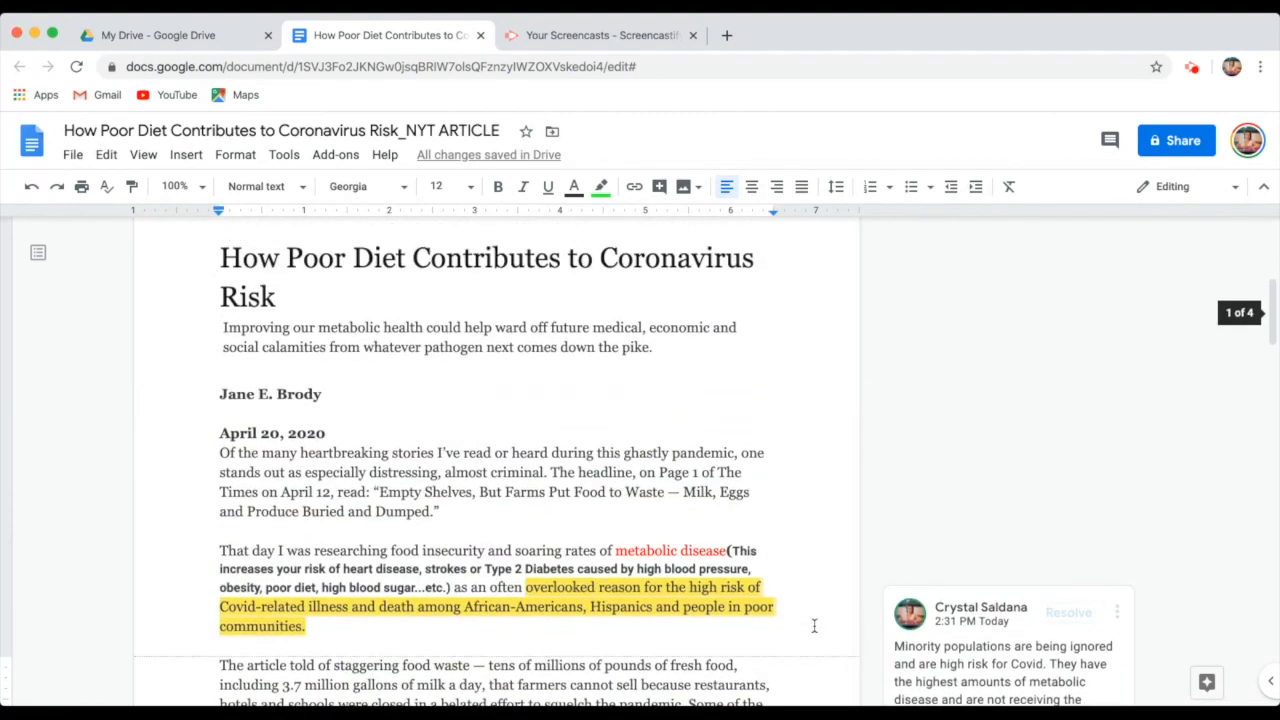
{"action": "scroll", "coordinate": [814, 626], "scroll_direction": "up", "scroll_amount": 3}
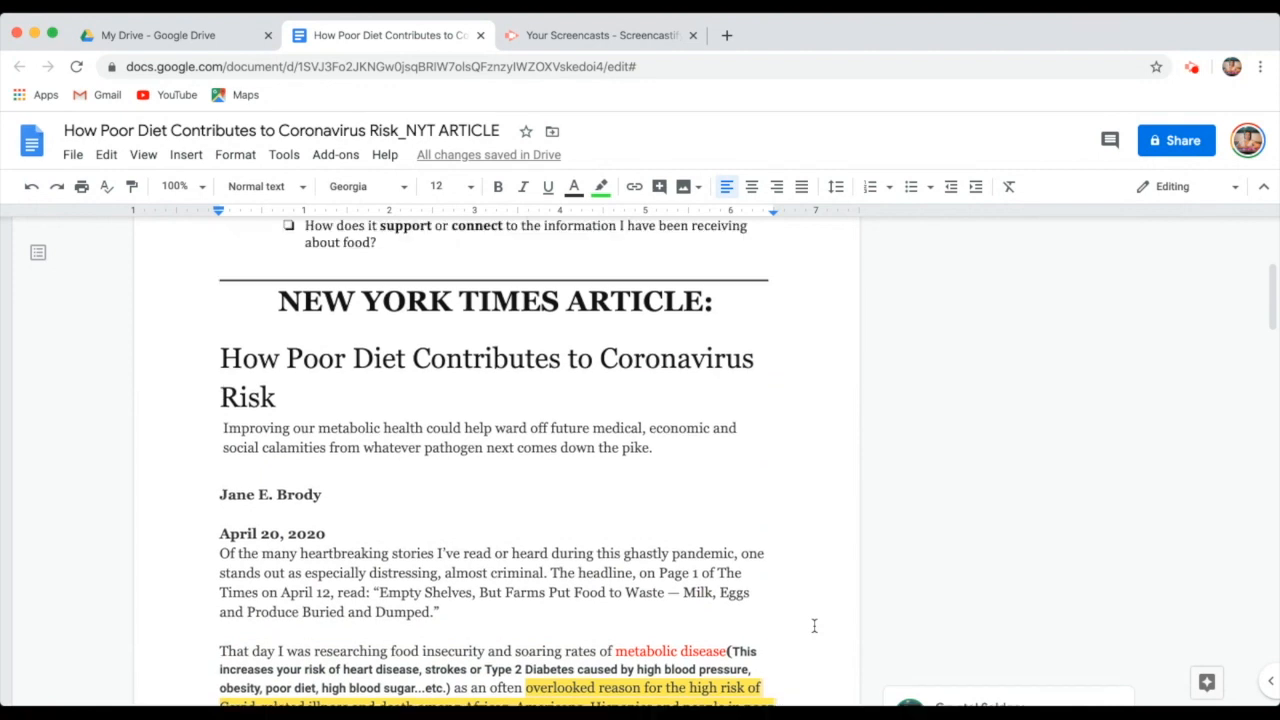